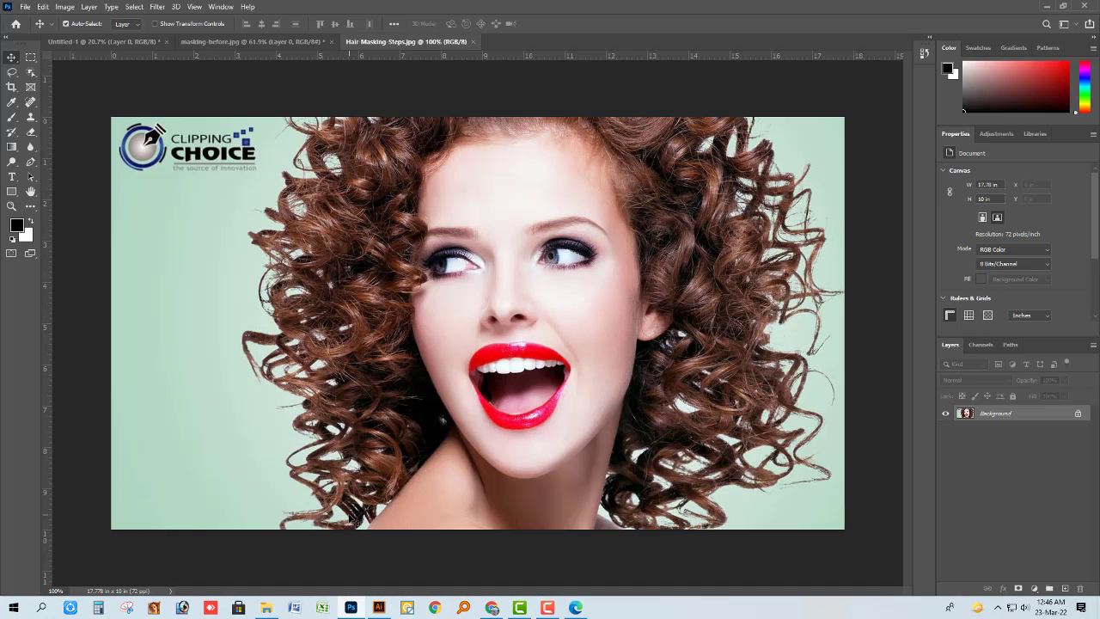
Outline the woman and her curly hair with a rough Lasso selection, closing it along the photo's bottom edge.
{"action": "key", "text": "l"}
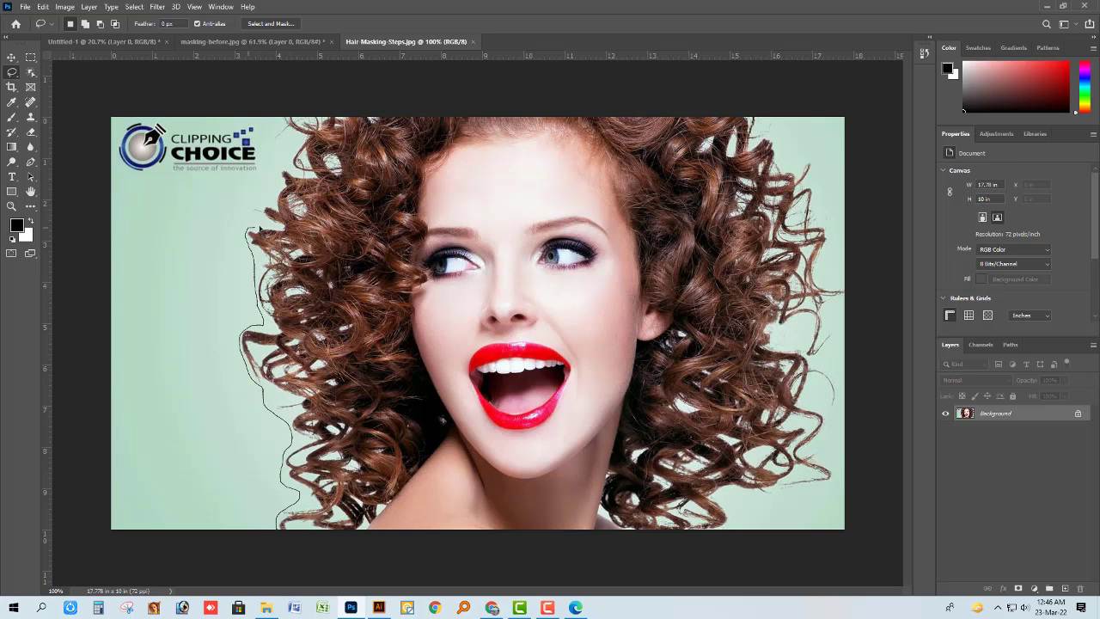
{"action": "key", "text": "Escape"}
{"action": "scroll", "coordinate": [260, 240], "scroll_direction": "down", "scroll_amount": 3}
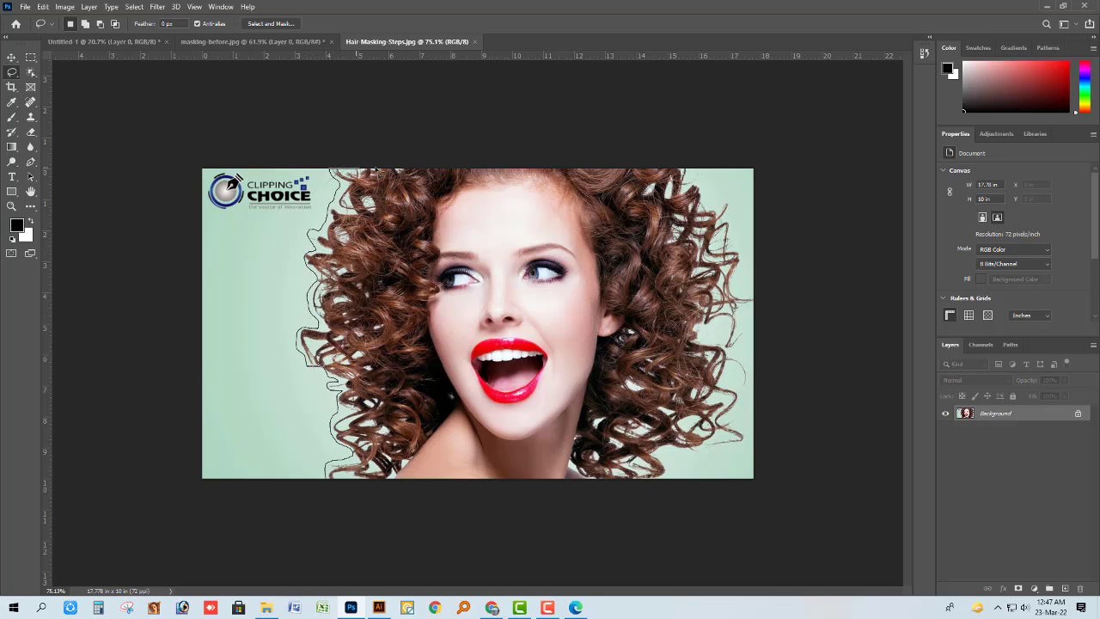
{"action": "left_click_drag", "start_coordinate": [375, 169], "coordinate": [693, 168]}
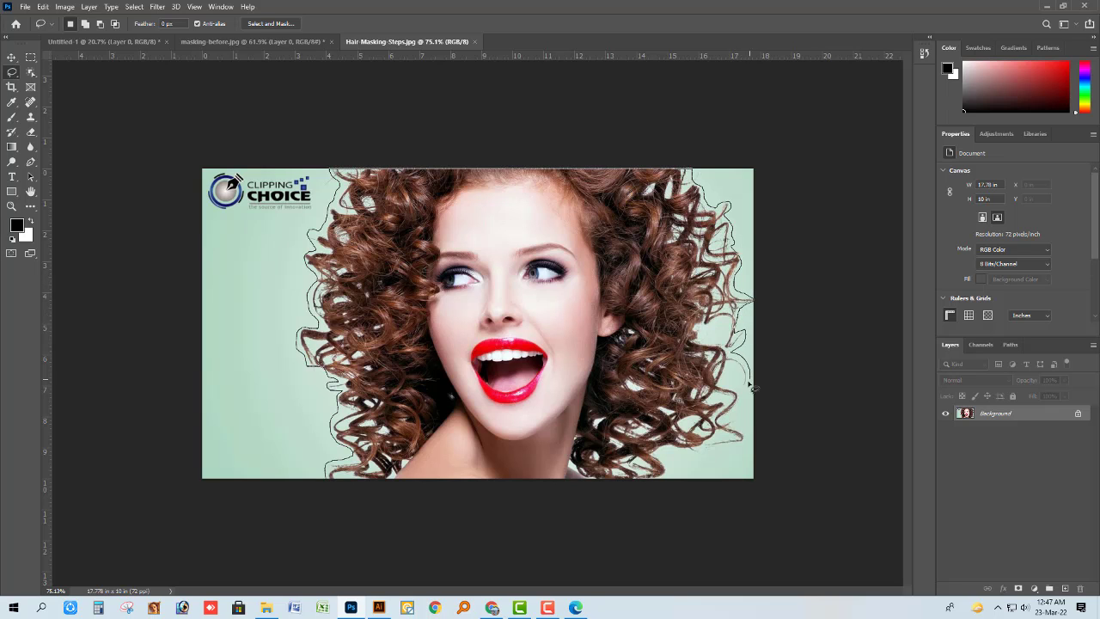
{"action": "left_click_drag", "start_coordinate": [649, 484], "coordinate": [647, 488]}
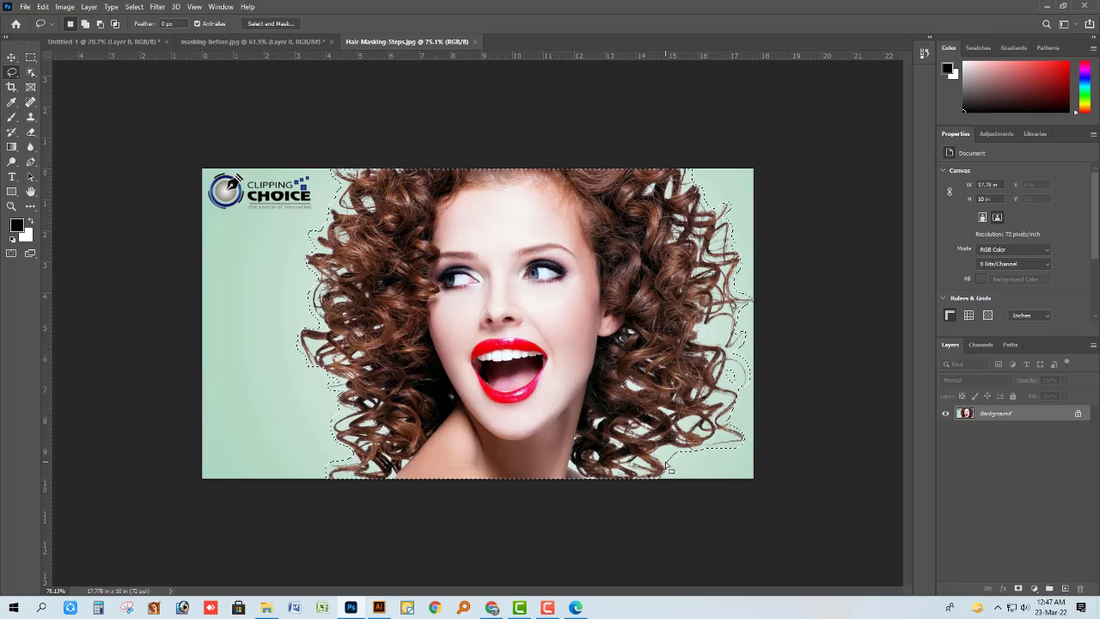
Subtract the green background from the Lasso selection around the lower-left curls beside the shoulder.
{"action": "key", "text": "v"}
{"action": "scroll", "coordinate": [218, 396], "scroll_direction": "up", "scroll_amount": 7}
{"action": "scroll", "coordinate": [221, 399], "scroll_direction": "up", "scroll_amount": 5}
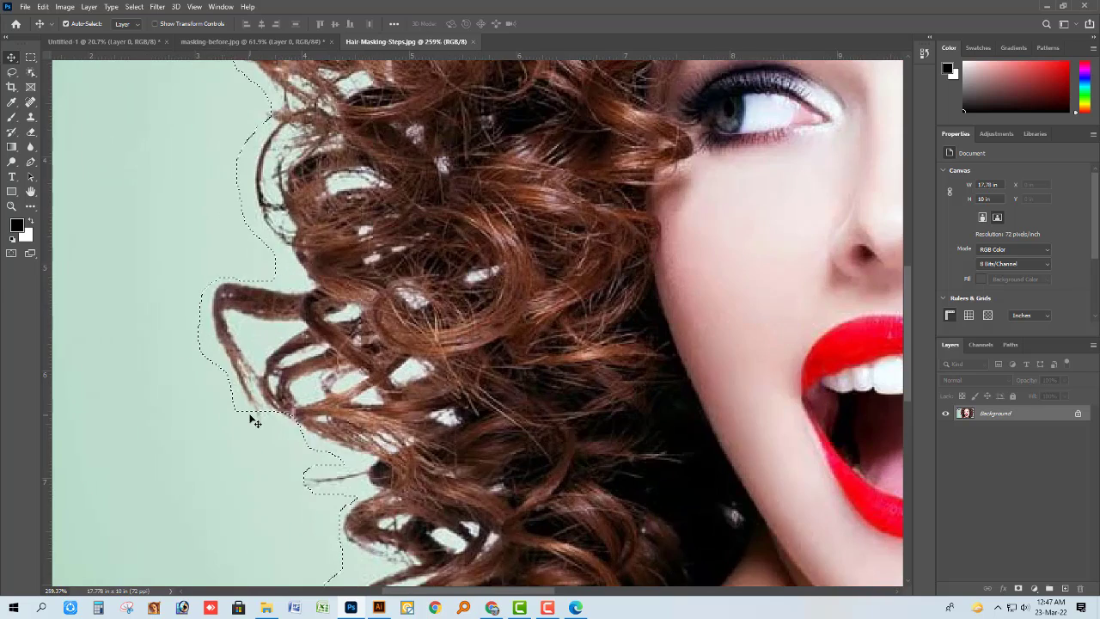
{"action": "key", "text": "l"}
{"action": "scroll", "coordinate": [318, 360], "scroll_direction": "down", "scroll_amount": 5}
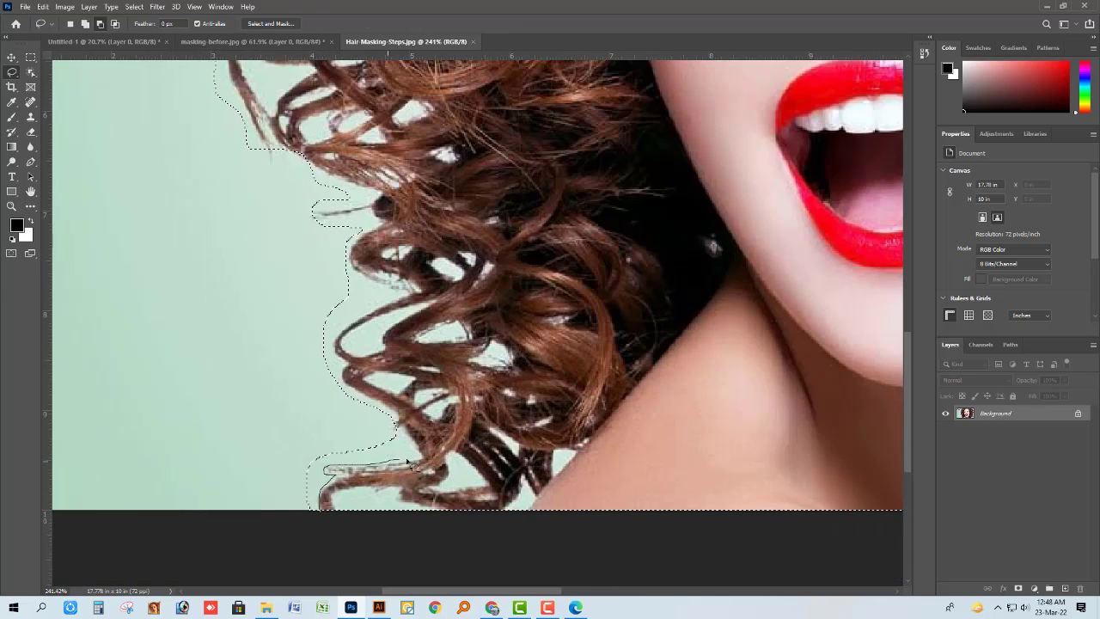
{"action": "left_click_drag", "start_coordinate": [408, 461], "coordinate": [318, 513]}
{"action": "scroll", "coordinate": [387, 465], "scroll_direction": "up", "scroll_amount": 2}
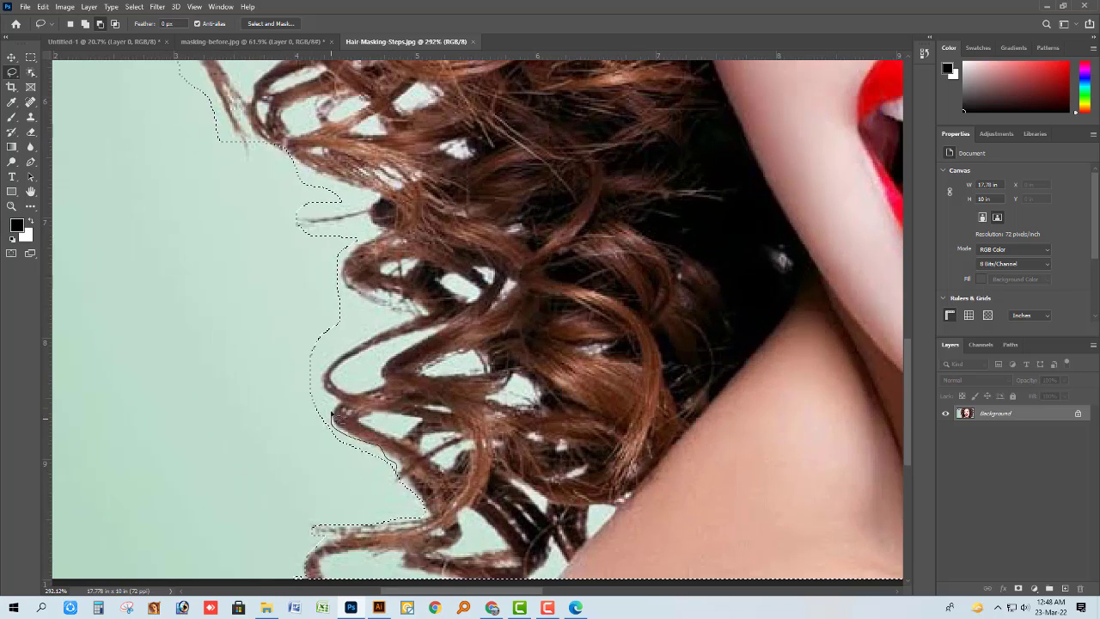
{"action": "mouse_move", "coordinate": [332, 416]}
{"action": "left_mouse_down"}
{"action": "mouse_move", "coordinate": [385, 485]}
{"action": "mouse_move", "coordinate": [403, 485]}
{"action": "left_mouse_up"}
{"action": "scroll", "coordinate": [394, 493], "scroll_direction": "up", "scroll_amount": 2}
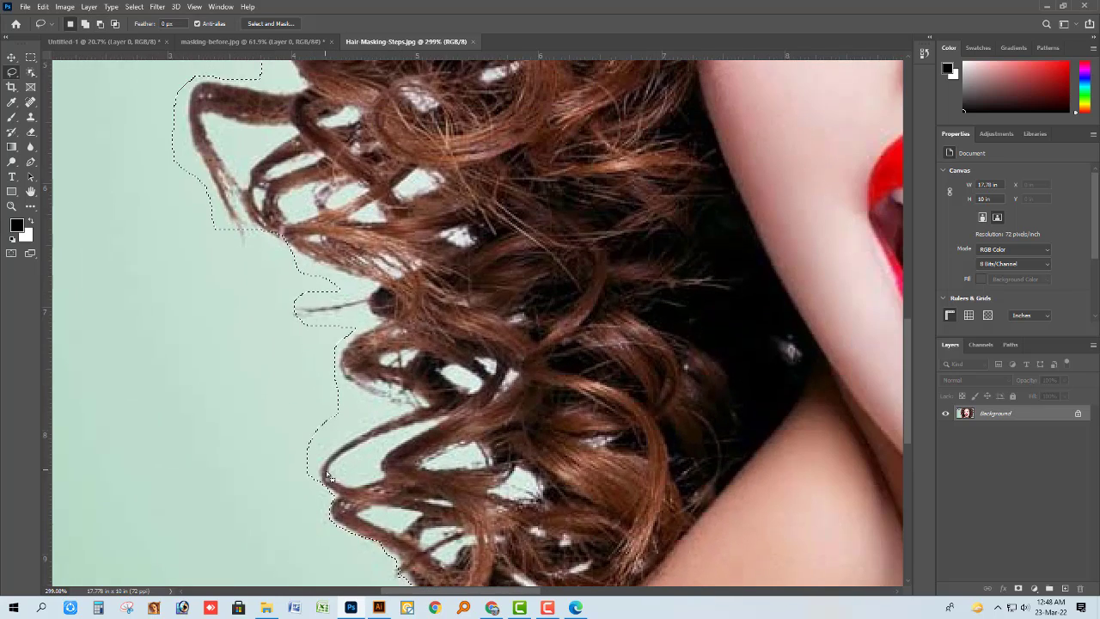
Tighten the selection around the short thin strand and the curls below the protruding loop on the hair's left side.
{"action": "scroll", "coordinate": [304, 385], "scroll_direction": "up", "scroll_amount": 3}
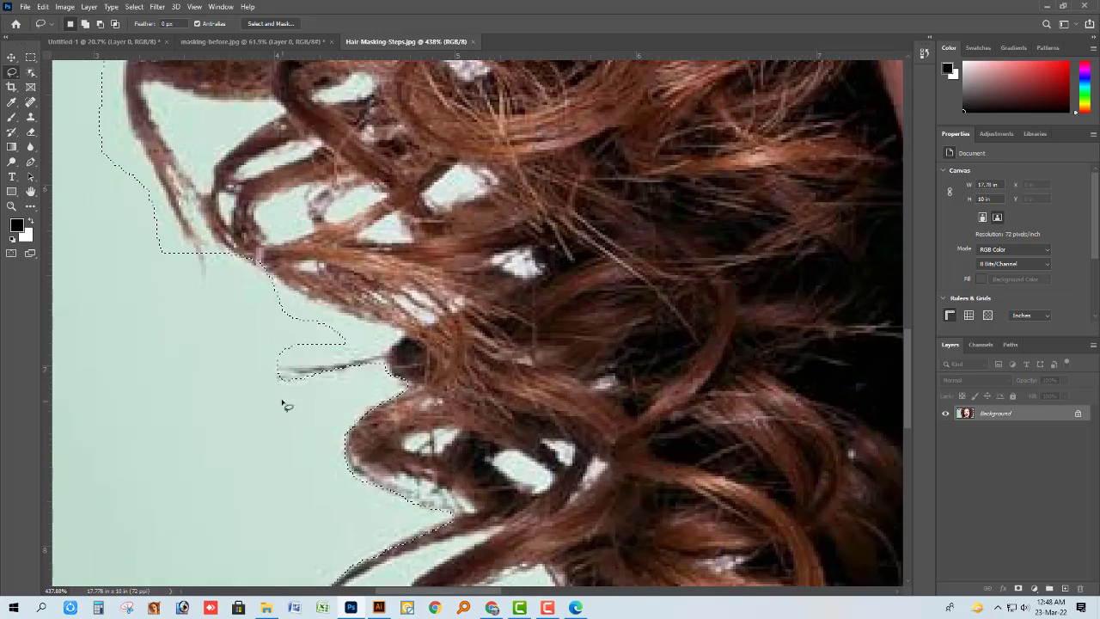
{"action": "scroll", "coordinate": [335, 373], "scroll_direction": "up", "scroll_amount": 2}
{"action": "left_click_drag", "start_coordinate": [374, 389], "coordinate": [223, 443]}
{"action": "scroll", "coordinate": [226, 413], "scroll_direction": "up", "scroll_amount": 1}
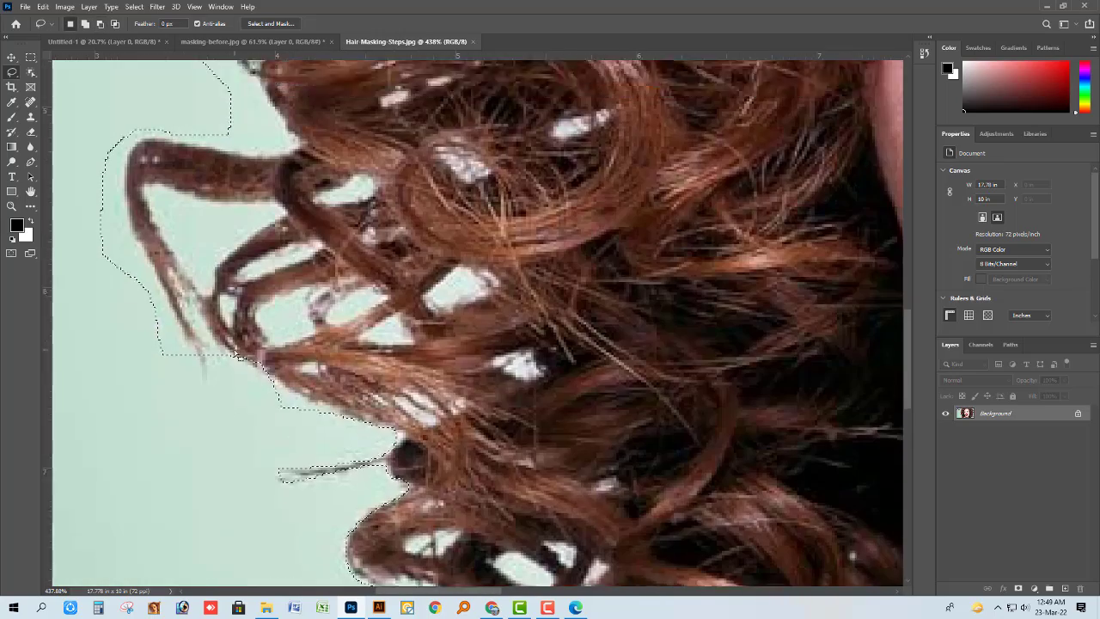
{"action": "scroll", "coordinate": [229, 366], "scroll_direction": "up", "scroll_amount": 3}
{"action": "mouse_move", "coordinate": [401, 455]}
{"action": "left_mouse_down"}
{"action": "mouse_move", "coordinate": [263, 398]}
{"action": "mouse_move", "coordinate": [238, 455]}
{"action": "left_mouse_up"}
Subtract the background around the protruding hair loop on the left side, following its loose ends and outer edge.
{"action": "scroll", "coordinate": [238, 368], "scroll_direction": "down", "scroll_amount": 3}
{"action": "scroll", "coordinate": [211, 419], "scroll_direction": "up", "scroll_amount": 2}
{"action": "scroll", "coordinate": [208, 414], "scroll_direction": "up", "scroll_amount": 2}
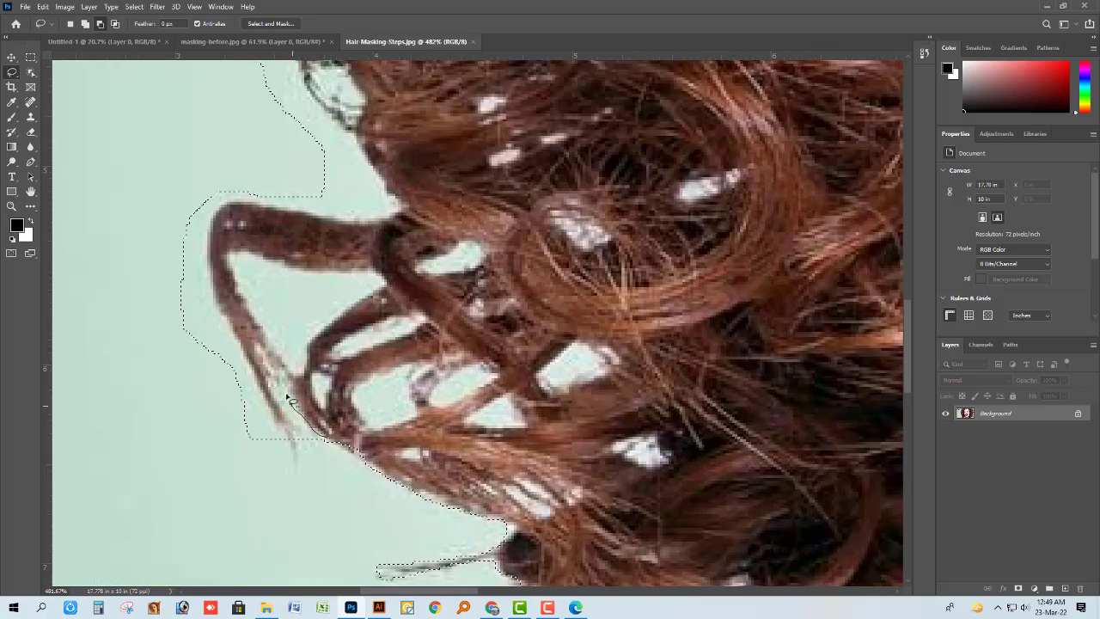
{"action": "mouse_move", "coordinate": [281, 392]}
{"action": "left_mouse_down"}
{"action": "mouse_move", "coordinate": [291, 423]}
{"action": "mouse_move", "coordinate": [330, 430]}
{"action": "left_mouse_up"}
{"action": "scroll", "coordinate": [326, 434], "scroll_direction": "up", "scroll_amount": 1}
{"action": "mouse_move", "coordinate": [284, 468]}
{"action": "left_mouse_down"}
{"action": "mouse_move", "coordinate": [271, 428]}
{"action": "mouse_move", "coordinate": [197, 393]}
{"action": "left_mouse_up"}
{"action": "scroll", "coordinate": [185, 348], "scroll_direction": "down", "scroll_amount": 3}
{"action": "scroll", "coordinate": [180, 341], "scroll_direction": "up", "scroll_amount": 4}
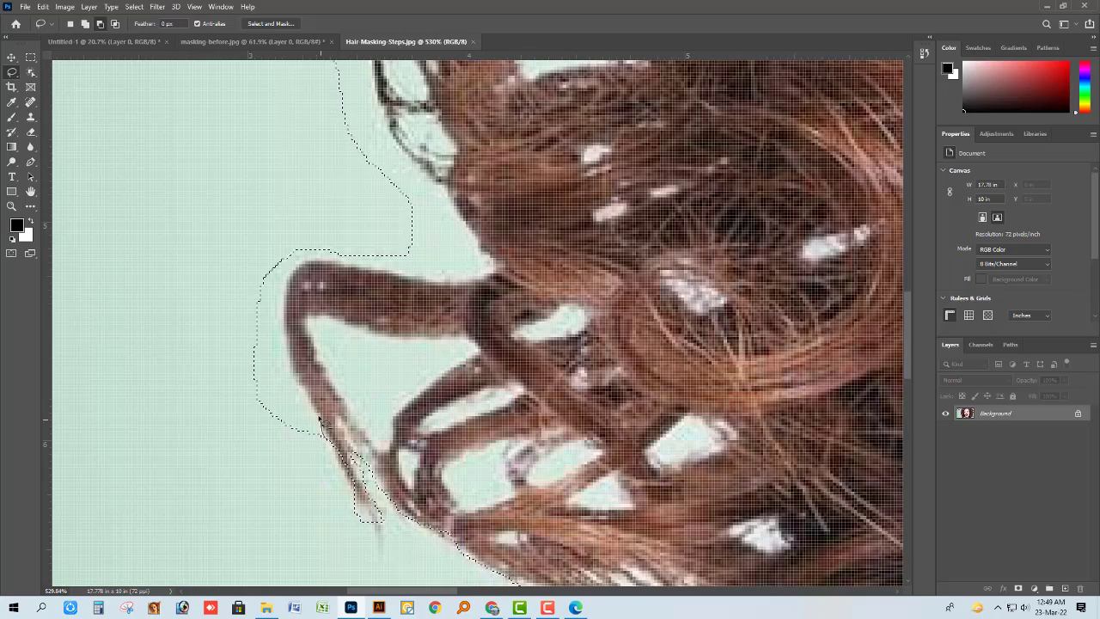
{"action": "mouse_move", "coordinate": [321, 419]}
{"action": "left_mouse_down"}
{"action": "mouse_move", "coordinate": [269, 470]}
{"action": "mouse_move", "coordinate": [290, 465]}
{"action": "left_mouse_up"}
{"action": "scroll", "coordinate": [290, 447], "scroll_direction": "up", "scroll_amount": 2}
{"action": "scroll", "coordinate": [344, 306], "scroll_direction": "up", "scroll_amount": 2}
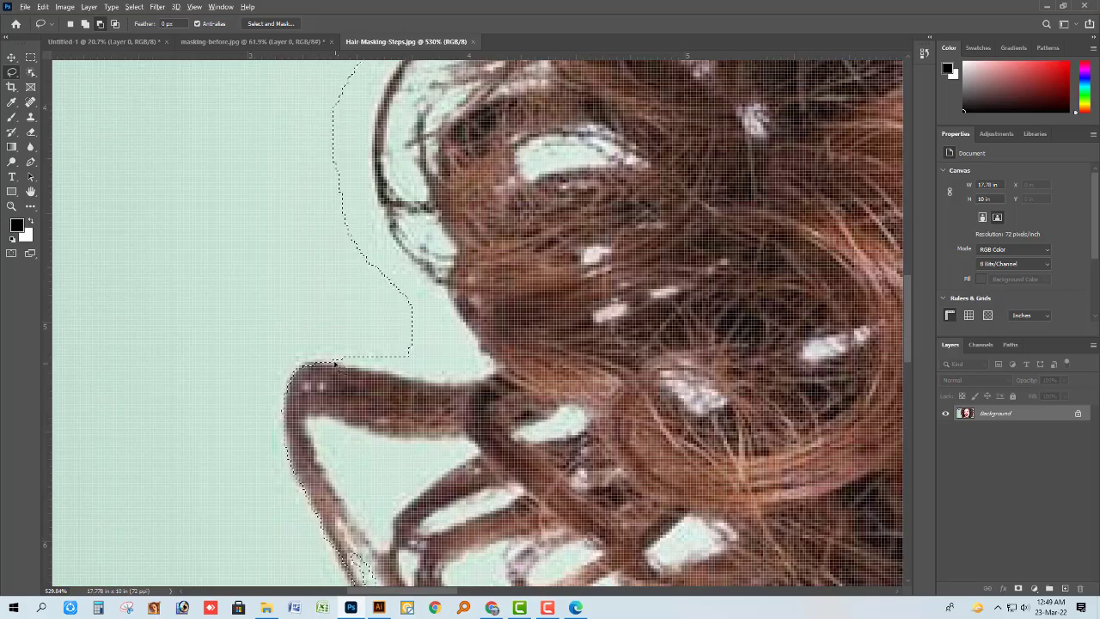
Remove the background above the protruding loop and along the thin round curl over it from the selection.
{"action": "left_click_drag", "start_coordinate": [337, 360], "coordinate": [473, 378]}
{"action": "left_click_drag", "start_coordinate": [445, 292], "coordinate": [342, 359]}
{"action": "scroll", "coordinate": [361, 339], "scroll_direction": "down", "scroll_amount": 2}
{"action": "scroll", "coordinate": [361, 339], "scroll_direction": "up", "scroll_amount": 2}
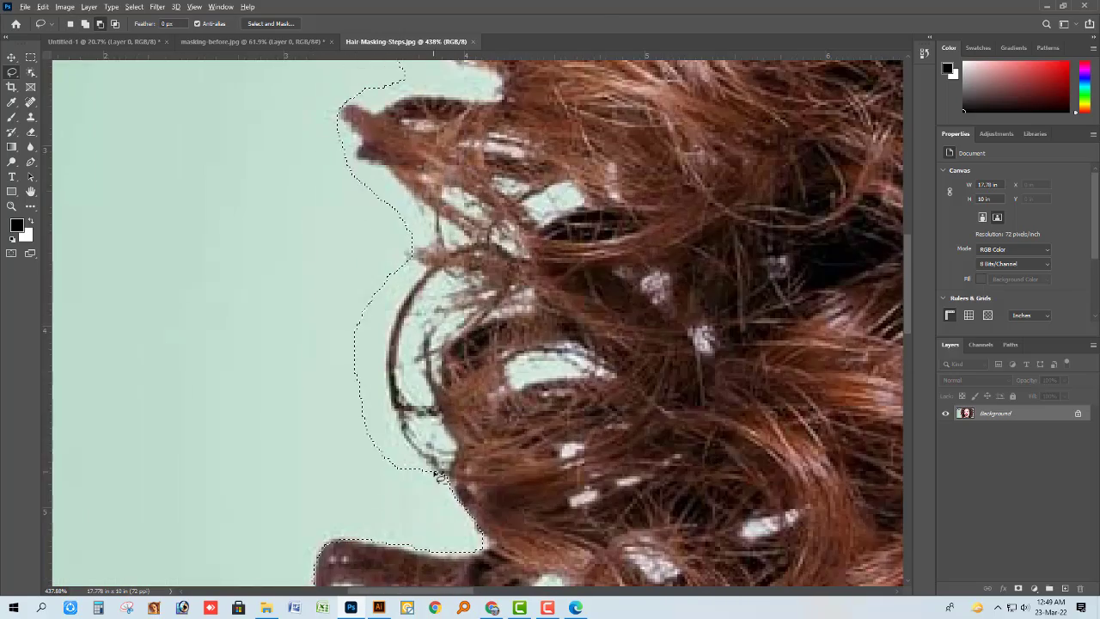
{"action": "scroll", "coordinate": [287, 342], "scroll_direction": "up", "scroll_amount": 3}
{"action": "mouse_move", "coordinate": [407, 459]}
{"action": "left_mouse_down"}
{"action": "mouse_move", "coordinate": [464, 345]}
{"action": "mouse_move", "coordinate": [302, 479]}
{"action": "left_mouse_up"}
{"action": "scroll", "coordinate": [404, 344], "scroll_direction": "up", "scroll_amount": 2}
{"action": "mouse_move", "coordinate": [420, 370]}
{"action": "left_mouse_down"}
{"action": "mouse_move", "coordinate": [436, 314]}
{"action": "mouse_move", "coordinate": [343, 352]}
{"action": "left_mouse_up"}
Trim the selection closely around the pointed hair tips above the thin round curl on the left side.
{"action": "scroll", "coordinate": [342, 359], "scroll_direction": "down", "scroll_amount": 3}
{"action": "scroll", "coordinate": [342, 358], "scroll_direction": "up", "scroll_amount": 4}
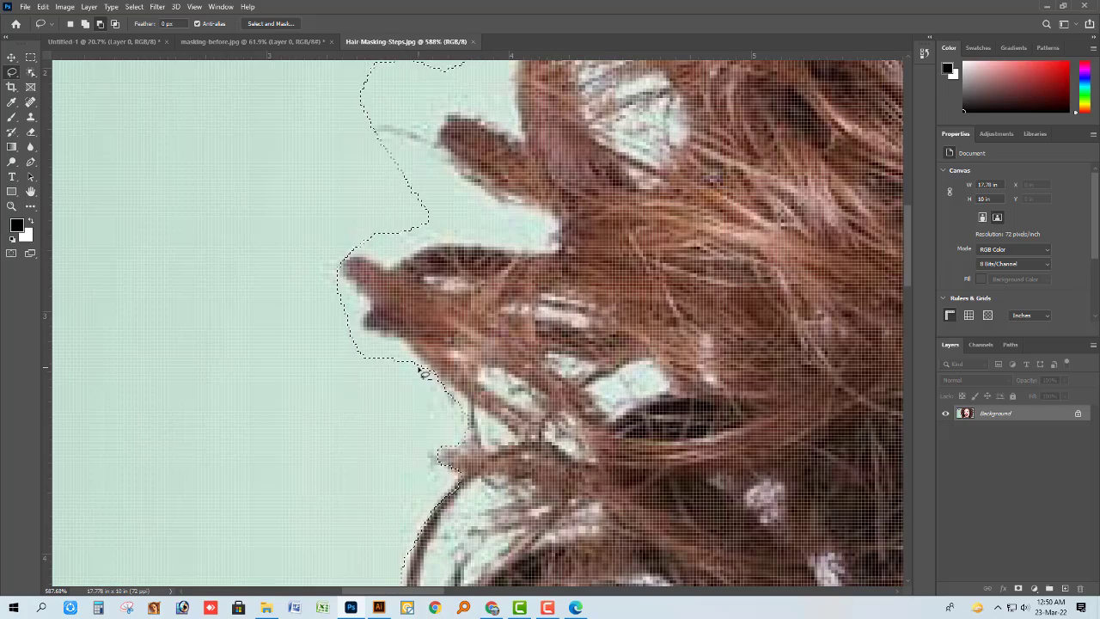
{"action": "mouse_move", "coordinate": [419, 370]}
{"action": "left_mouse_down"}
{"action": "mouse_move", "coordinate": [402, 344]}
{"action": "mouse_move", "coordinate": [365, 386]}
{"action": "left_mouse_up"}
{"action": "scroll", "coordinate": [356, 370], "scroll_direction": "up", "scroll_amount": 1}
{"action": "mouse_move", "coordinate": [350, 350]}
{"action": "left_mouse_down"}
{"action": "mouse_move", "coordinate": [360, 331]}
{"action": "mouse_move", "coordinate": [342, 296]}
{"action": "mouse_move", "coordinate": [429, 266]}
{"action": "left_mouse_up"}
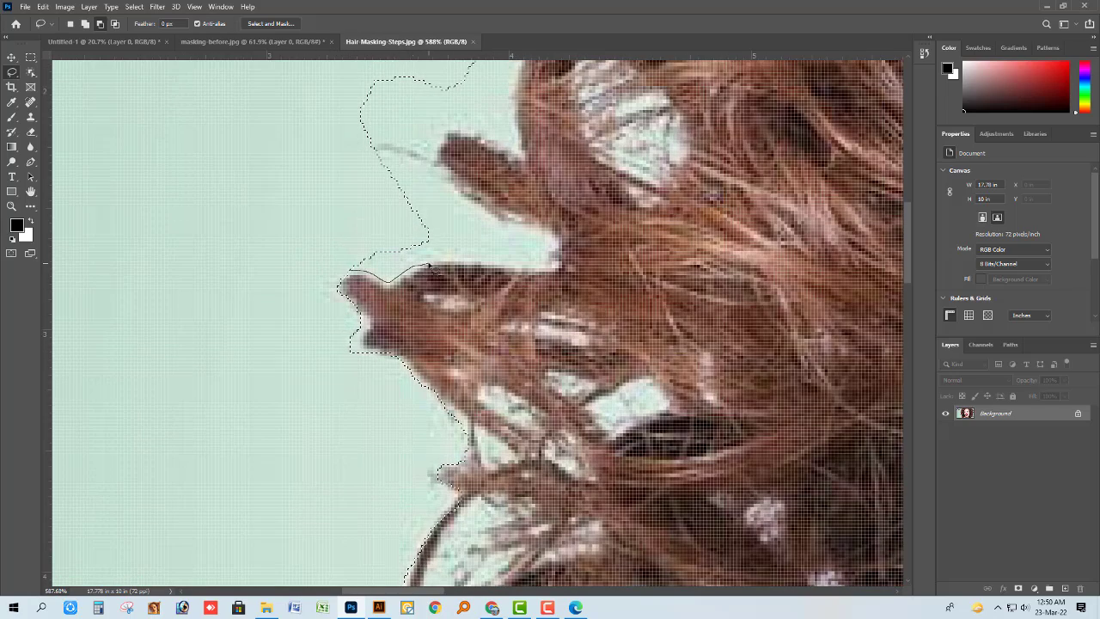
{"action": "left_click_drag", "start_coordinate": [474, 210], "coordinate": [391, 208]}
Subtract the background around the short stubby curl below the Clipping Choice logo, cutting off its faint stray hair.
{"action": "scroll", "coordinate": [421, 350], "scroll_direction": "down", "scroll_amount": 5}
{"action": "scroll", "coordinate": [454, 393], "scroll_direction": "up", "scroll_amount": 4}
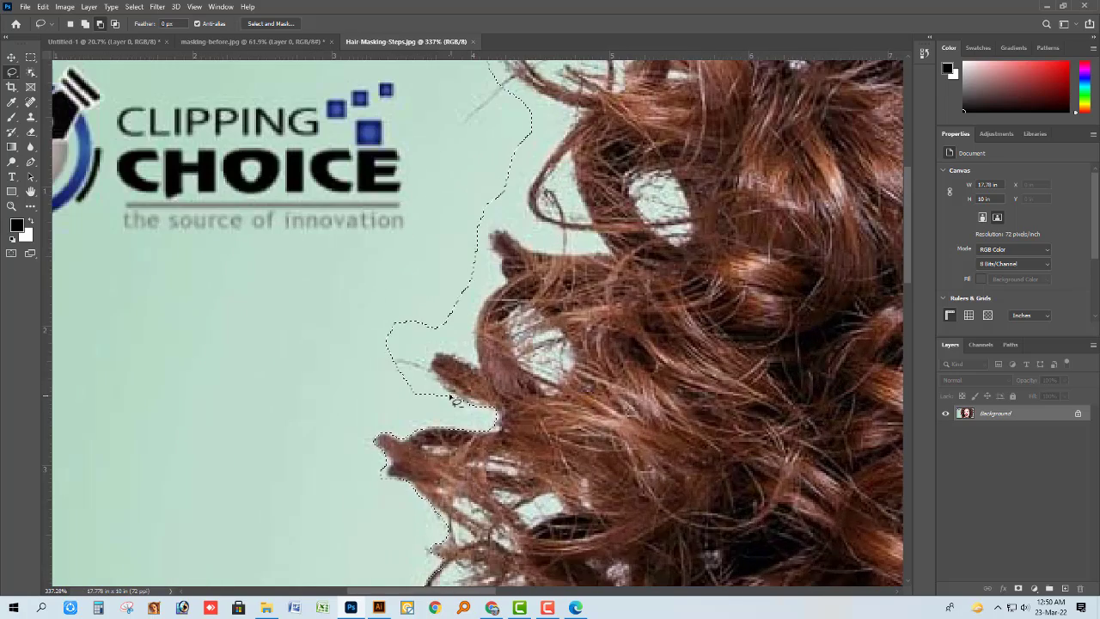
{"action": "mouse_move", "coordinate": [456, 397]}
{"action": "left_mouse_down"}
{"action": "mouse_move", "coordinate": [428, 362]}
{"action": "mouse_move", "coordinate": [477, 361]}
{"action": "mouse_move", "coordinate": [478, 335]}
{"action": "mouse_move", "coordinate": [364, 391]}
{"action": "left_mouse_up"}
{"action": "scroll", "coordinate": [400, 369], "scroll_direction": "up", "scroll_amount": 2}
{"action": "scroll", "coordinate": [432, 482], "scroll_direction": "down", "scroll_amount": 5}
{"action": "scroll", "coordinate": [487, 327], "scroll_direction": "up", "scroll_amount": 4}
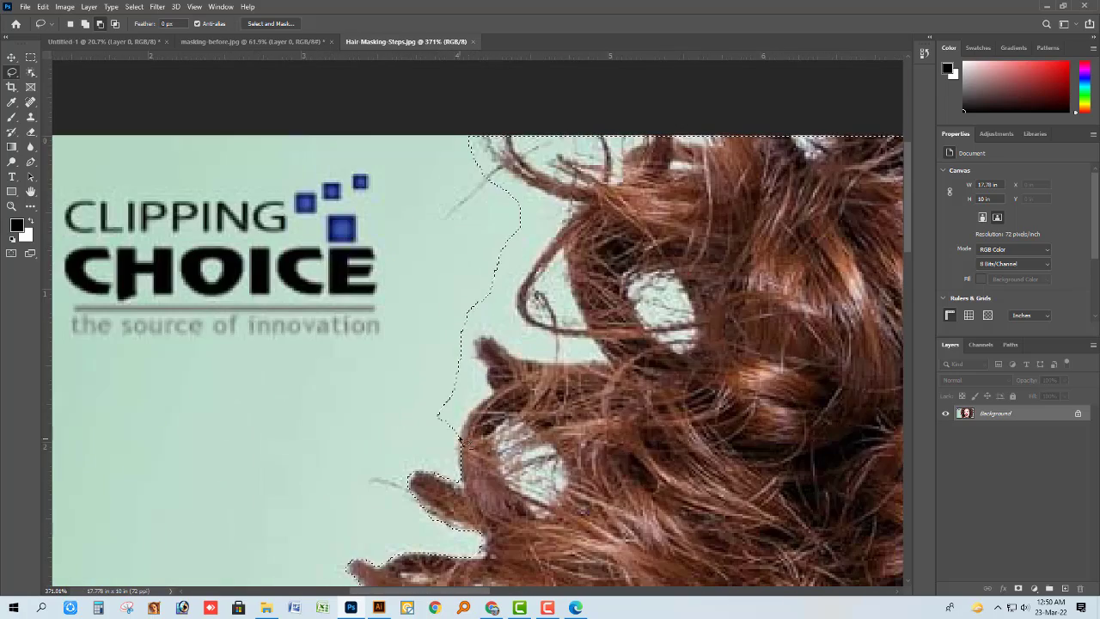
Tighten the selection along the curls and the looping strand beside the Clipping Choice logo.
{"action": "mouse_move", "coordinate": [461, 440]}
{"action": "left_mouse_down"}
{"action": "mouse_move", "coordinate": [501, 371]}
{"action": "mouse_move", "coordinate": [538, 384]}
{"action": "left_mouse_up"}
{"action": "scroll", "coordinate": [376, 373], "scroll_direction": "up", "scroll_amount": 2}
{"action": "scroll", "coordinate": [421, 366], "scroll_direction": "down", "scroll_amount": 2}
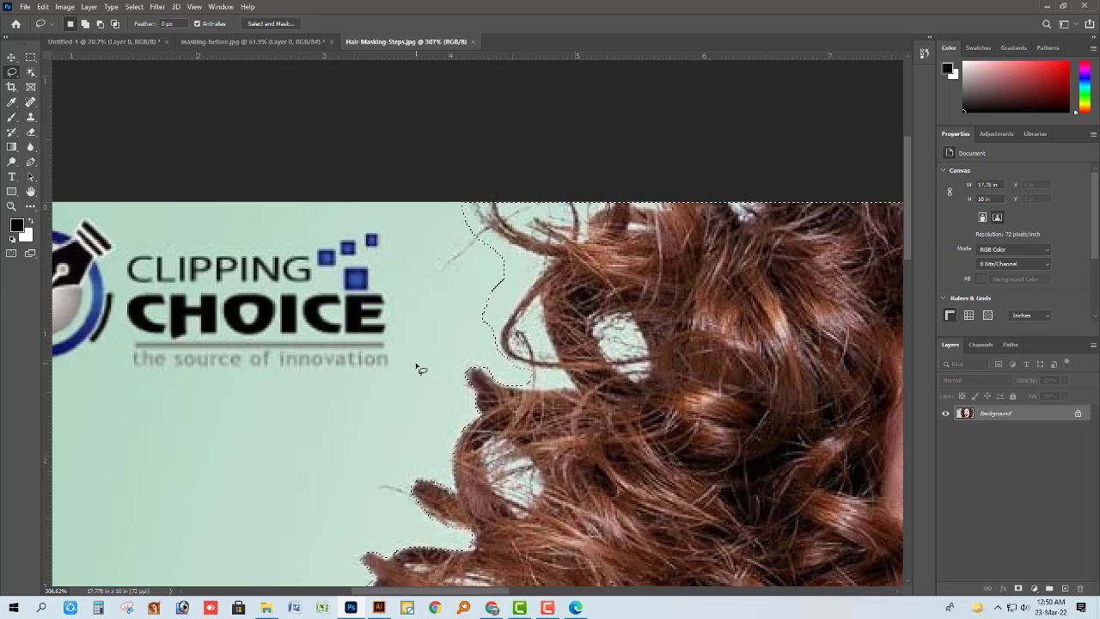
{"action": "scroll", "coordinate": [418, 367], "scroll_direction": "up", "scroll_amount": 3}
{"action": "left_click_drag", "start_coordinate": [526, 483], "coordinate": [512, 394]}
Subtract the background around and between the wispy strands at the photo's top edge, near the logo.
{"action": "scroll", "coordinate": [512, 393], "scroll_direction": "up", "scroll_amount": 2}
{"action": "scroll", "coordinate": [511, 445], "scroll_direction": "up", "scroll_amount": 1}
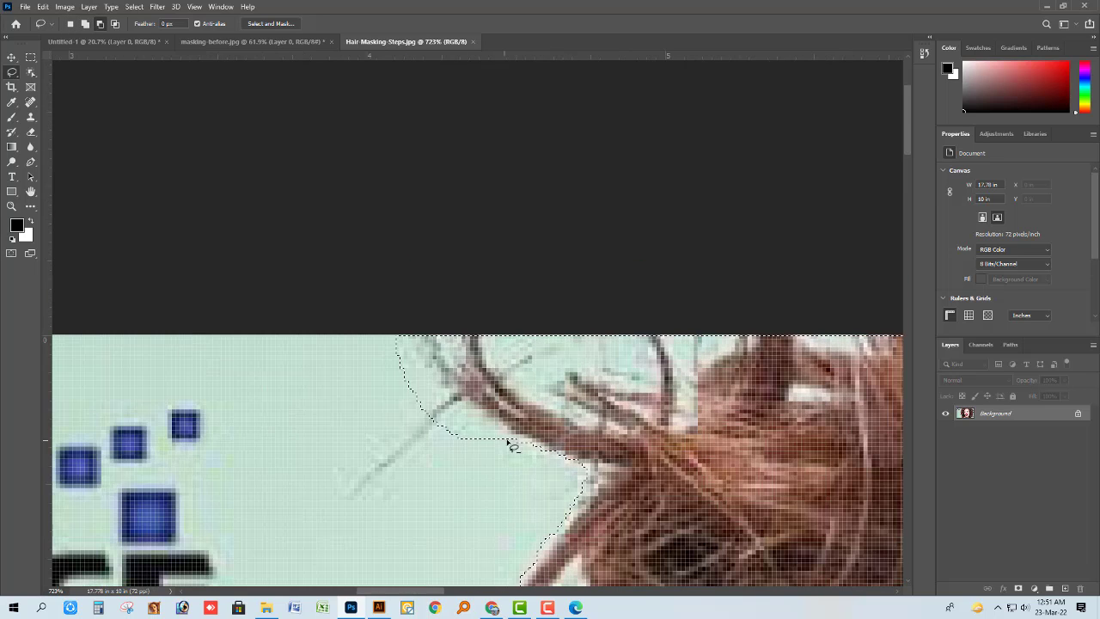
{"action": "mouse_move", "coordinate": [512, 441]}
{"action": "left_mouse_down"}
{"action": "mouse_move", "coordinate": [451, 370]}
{"action": "mouse_move", "coordinate": [378, 430]}
{"action": "left_mouse_up"}
{"action": "scroll", "coordinate": [429, 365], "scroll_direction": "up", "scroll_amount": 1}
{"action": "mouse_move", "coordinate": [436, 359]}
{"action": "left_mouse_down"}
{"action": "mouse_move", "coordinate": [546, 421]}
{"action": "mouse_move", "coordinate": [590, 431]}
{"action": "mouse_move", "coordinate": [582, 396]}
{"action": "mouse_move", "coordinate": [638, 403]}
{"action": "mouse_move", "coordinate": [647, 352]}
{"action": "mouse_move", "coordinate": [440, 354]}
{"action": "left_mouse_up"}
{"action": "scroll", "coordinate": [455, 371], "scroll_direction": "down", "scroll_amount": 4}
{"action": "scroll", "coordinate": [459, 371], "scroll_direction": "up", "scroll_amount": 3}
{"action": "left_click_drag", "start_coordinate": [598, 359], "coordinate": [617, 392]}
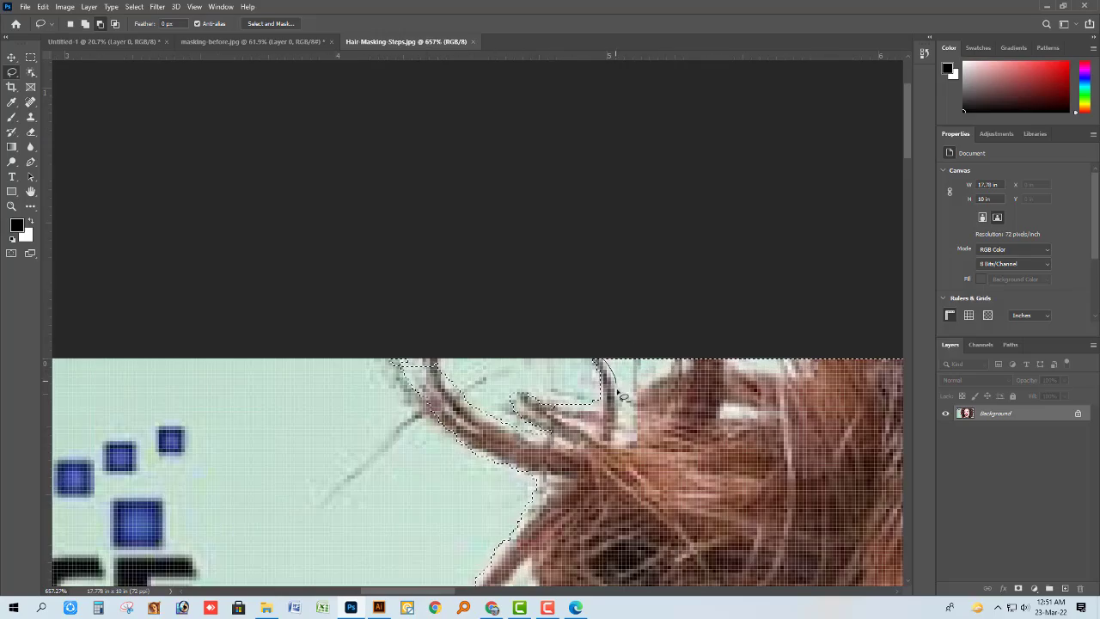
{"action": "left_click_drag", "start_coordinate": [638, 354], "coordinate": [640, 356]}
{"action": "scroll", "coordinate": [640, 356], "scroll_direction": "down", "scroll_amount": 6}
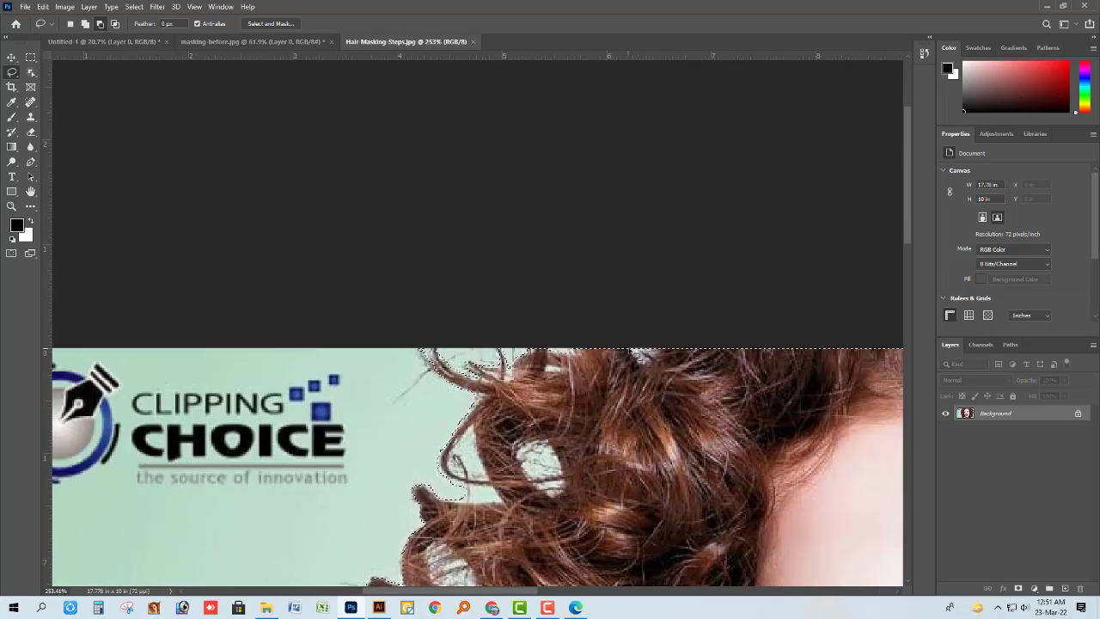
Trim the selection along the upper-right hair edge, from the photo's top border down past the first curl tip.
{"action": "scroll", "coordinate": [395, 404], "scroll_direction": "down", "scroll_amount": 3}
{"action": "scroll", "coordinate": [870, 144], "scroll_direction": "up", "scroll_amount": 4}
{"action": "mouse_move", "coordinate": [727, 111]}
{"action": "left_mouse_down"}
{"action": "mouse_move", "coordinate": [734, 183]}
{"action": "mouse_move", "coordinate": [773, 172]}
{"action": "mouse_move", "coordinate": [769, 159]}
{"action": "mouse_move", "coordinate": [791, 191]}
{"action": "left_mouse_up"}
{"action": "scroll", "coordinate": [812, 234], "scroll_direction": "down", "scroll_amount": 2}
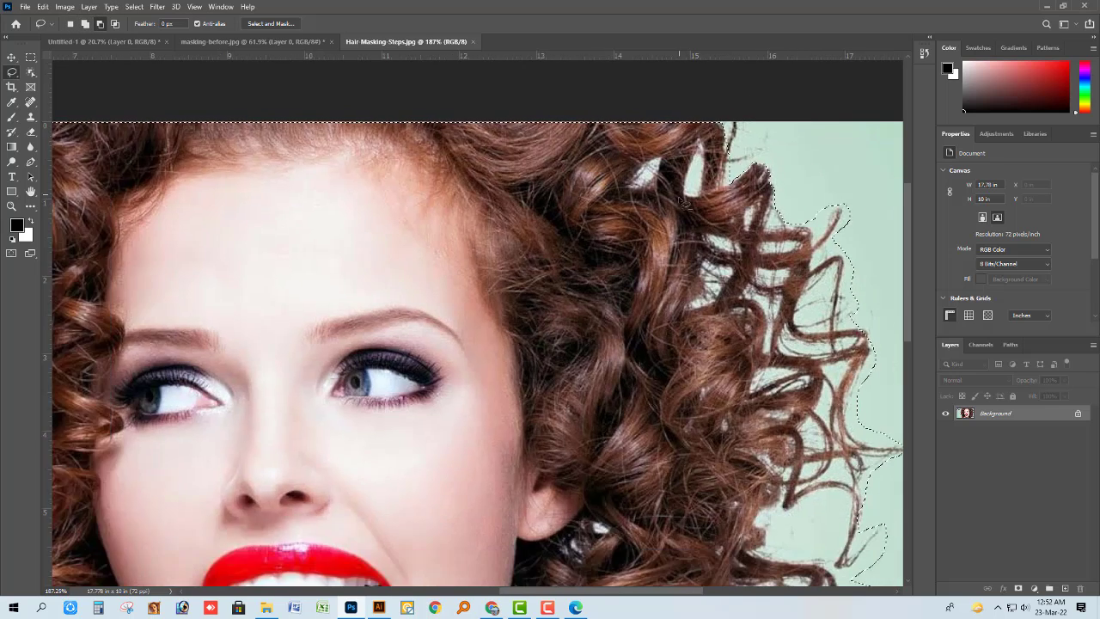
Subtract the background around the upward-pointing strand and the angular curls below it on the hair's upper-right side.
{"action": "scroll", "coordinate": [788, 226], "scroll_direction": "up", "scroll_amount": 3}
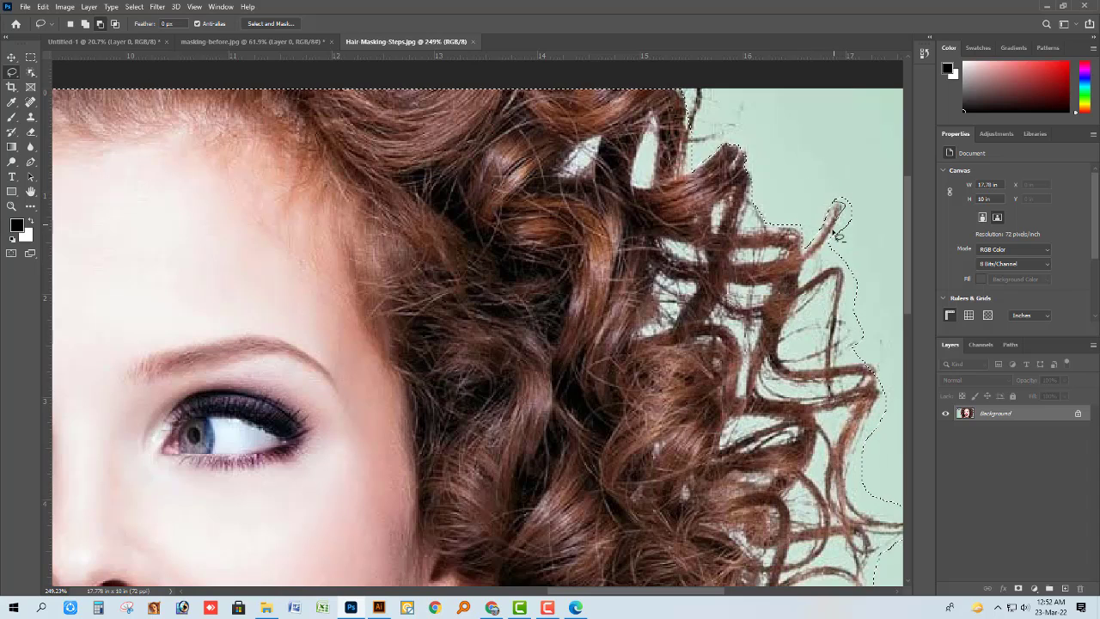
{"action": "scroll", "coordinate": [825, 225], "scroll_direction": "down", "scroll_amount": 2}
{"action": "scroll", "coordinate": [812, 249], "scroll_direction": "up", "scroll_amount": 2}
{"action": "left_click_drag", "start_coordinate": [829, 235], "coordinate": [821, 234]}
{"action": "mouse_move", "coordinate": [822, 260]}
{"action": "left_mouse_down"}
{"action": "mouse_move", "coordinate": [829, 281]}
{"action": "mouse_move", "coordinate": [834, 234]}
{"action": "left_mouse_up"}
{"action": "scroll", "coordinate": [832, 241], "scroll_direction": "down", "scroll_amount": 1}
{"action": "mouse_move", "coordinate": [828, 288]}
{"action": "left_mouse_down"}
{"action": "mouse_move", "coordinate": [834, 336]}
{"action": "mouse_move", "coordinate": [836, 284]}
{"action": "mouse_move", "coordinate": [836, 335]}
{"action": "mouse_move", "coordinate": [831, 318]}
{"action": "mouse_move", "coordinate": [857, 320]}
{"action": "mouse_move", "coordinate": [872, 348]}
{"action": "mouse_move", "coordinate": [861, 354]}
{"action": "mouse_move", "coordinate": [867, 344]}
{"action": "mouse_move", "coordinate": [833, 326]}
{"action": "mouse_move", "coordinate": [866, 319]}
{"action": "mouse_move", "coordinate": [871, 351]}
{"action": "left_mouse_up"}
{"action": "scroll", "coordinate": [834, 292], "scroll_direction": "up", "scroll_amount": 2}
{"action": "scroll", "coordinate": [868, 374], "scroll_direction": "down", "scroll_amount": 3}
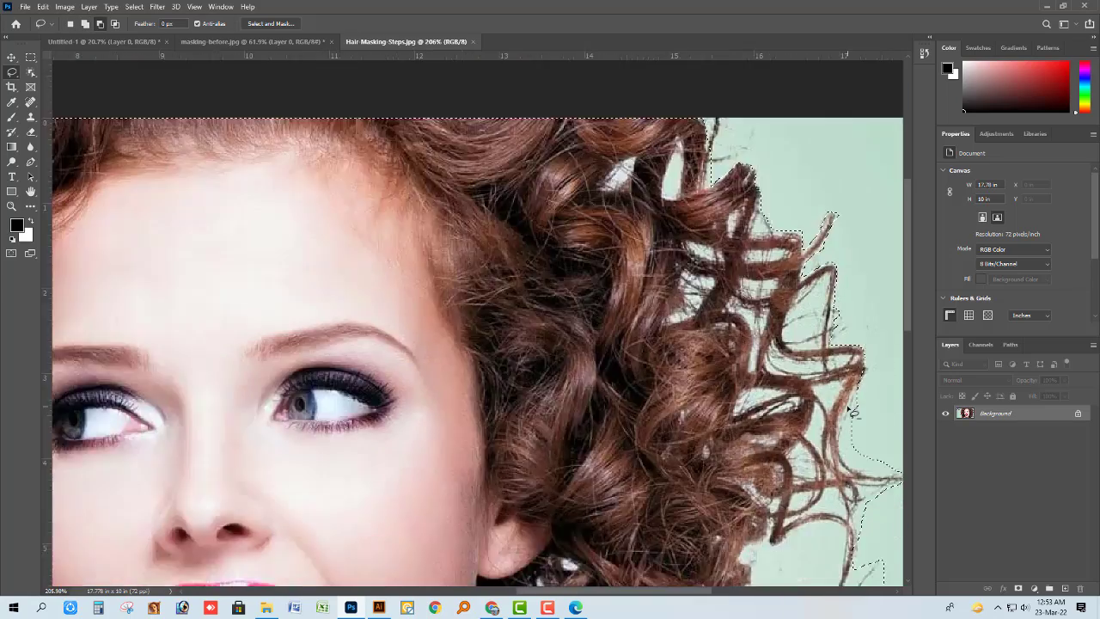
Tighten the selection around the long strand reaching the photo's right edge and the small wisp below it.
{"action": "scroll", "coordinate": [859, 365], "scroll_direction": "down", "scroll_amount": 1}
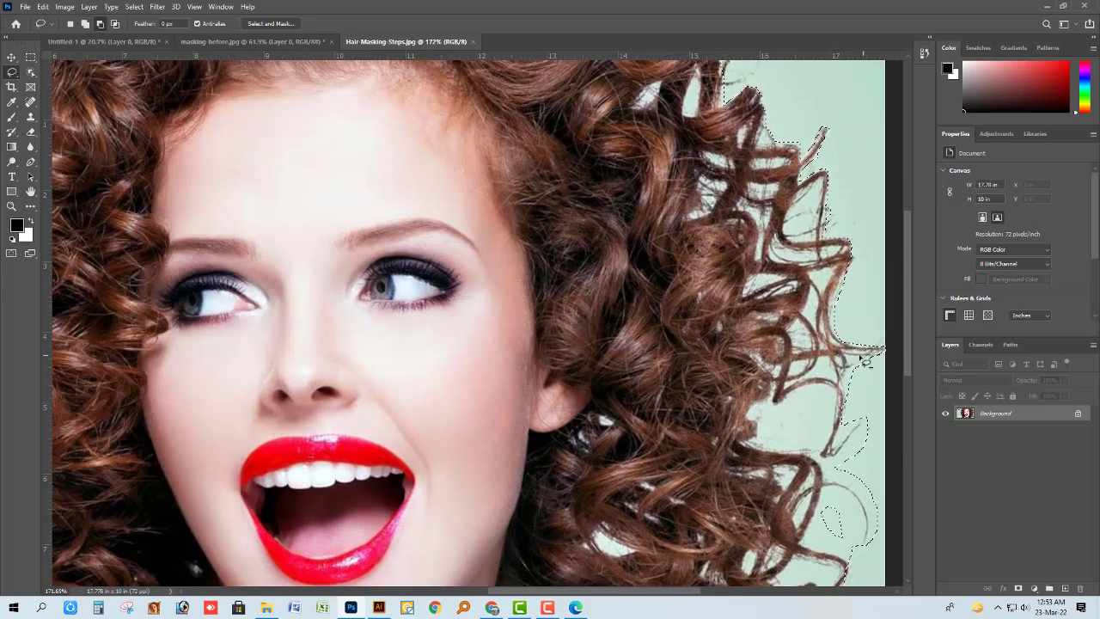
{"action": "scroll", "coordinate": [893, 365], "scroll_direction": "down", "scroll_amount": 1}
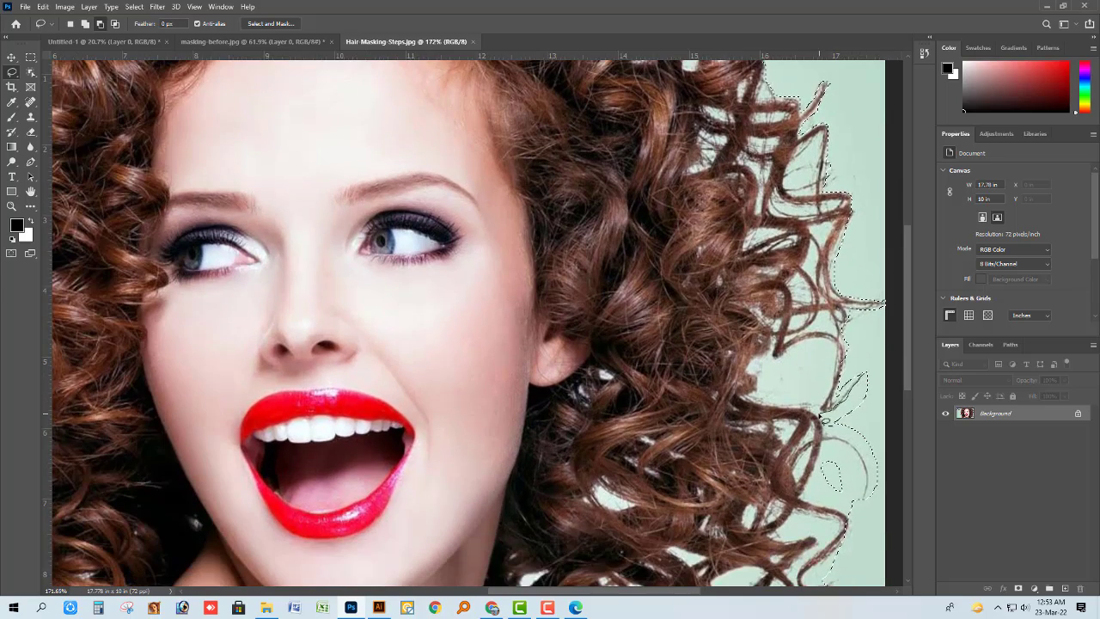
{"action": "scroll", "coordinate": [837, 429], "scroll_direction": "down", "scroll_amount": 1}
{"action": "scroll", "coordinate": [874, 359], "scroll_direction": "up", "scroll_amount": 4}
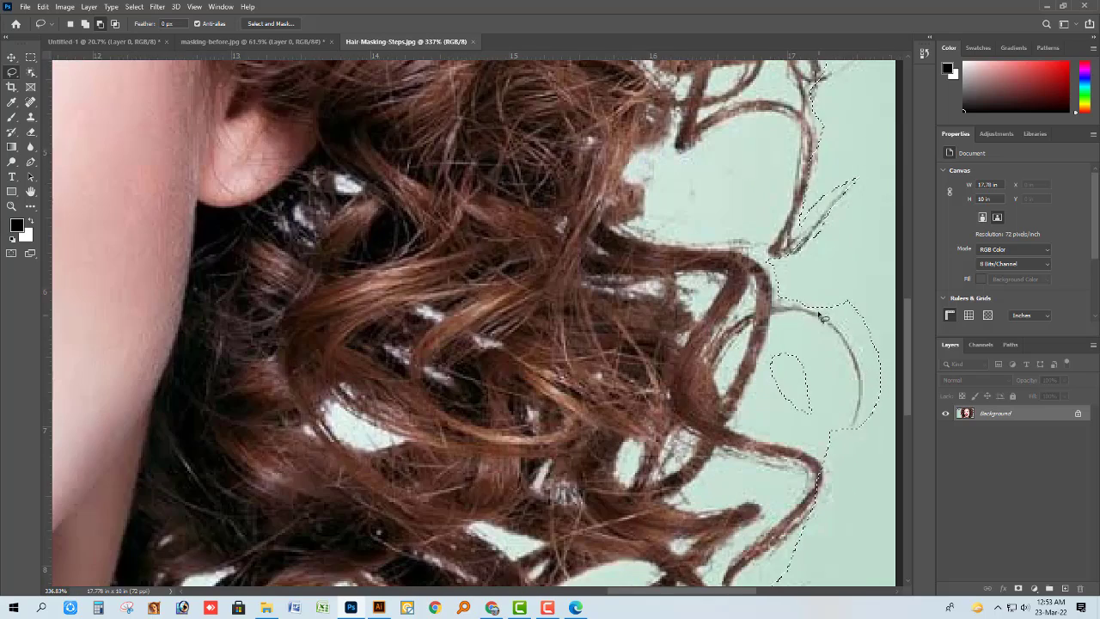
Trim the selection closely along the outer edge and tip of the thin arching strand on the right side.
{"action": "scroll", "coordinate": [874, 359], "scroll_direction": "down", "scroll_amount": 1}
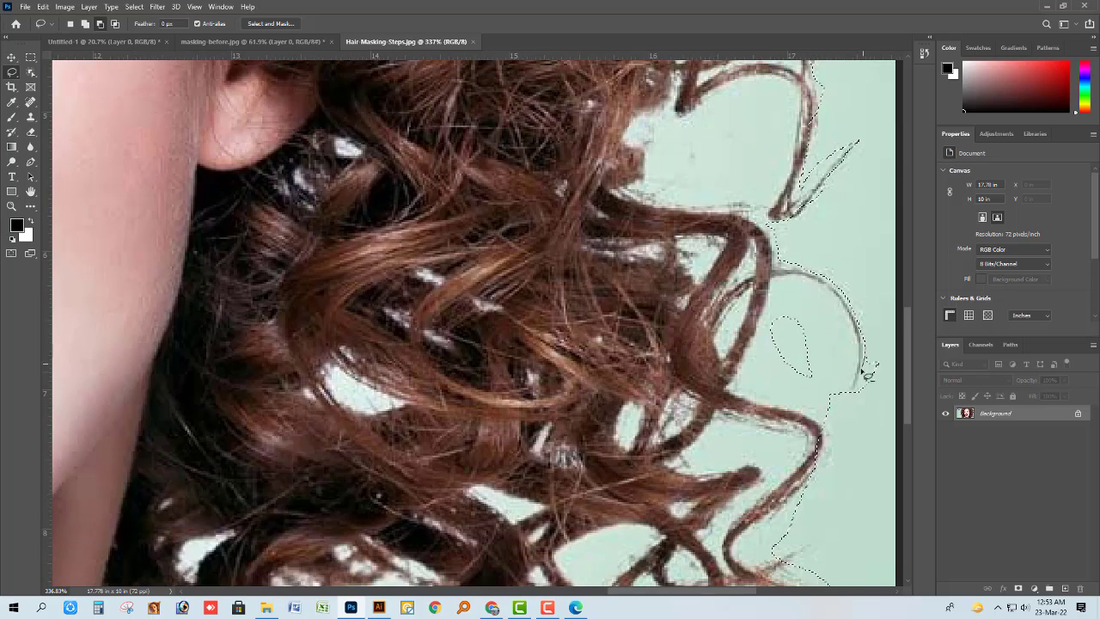
{"action": "left_click_drag", "start_coordinate": [853, 305], "coordinate": [850, 394]}
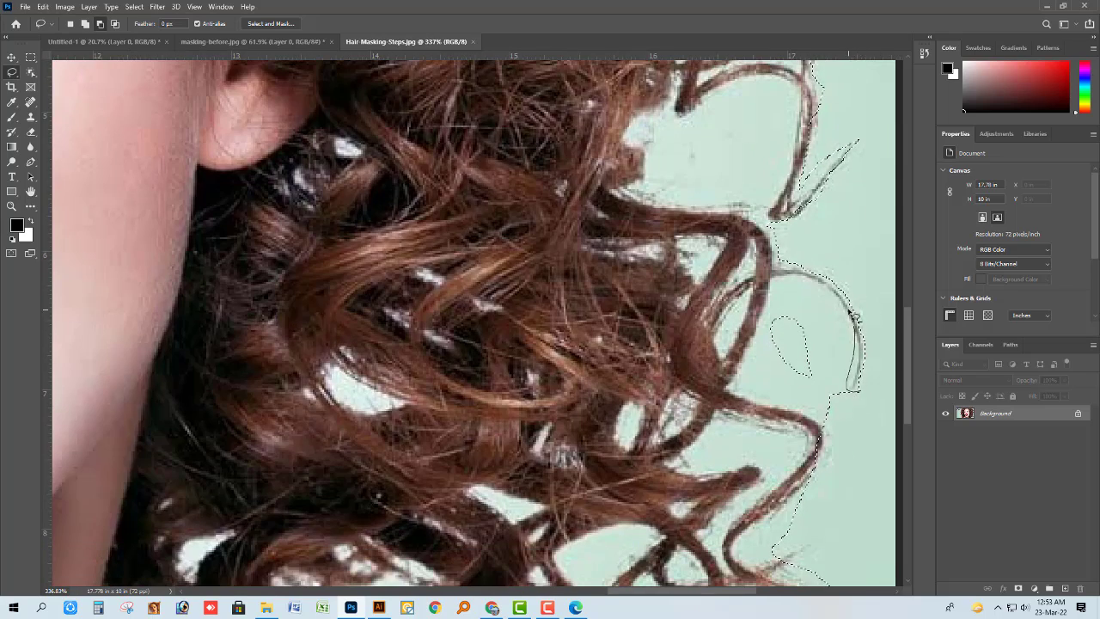
{"action": "left_click_drag", "start_coordinate": [854, 318], "coordinate": [853, 388]}
{"action": "mouse_move", "coordinate": [818, 284]}
{"action": "left_mouse_down"}
{"action": "mouse_move", "coordinate": [811, 336]}
{"action": "mouse_move", "coordinate": [862, 387]}
{"action": "left_mouse_up"}
{"action": "scroll", "coordinate": [854, 370], "scroll_direction": "up", "scroll_amount": 1}
{"action": "scroll", "coordinate": [855, 378], "scroll_direction": "up", "scroll_amount": 1}
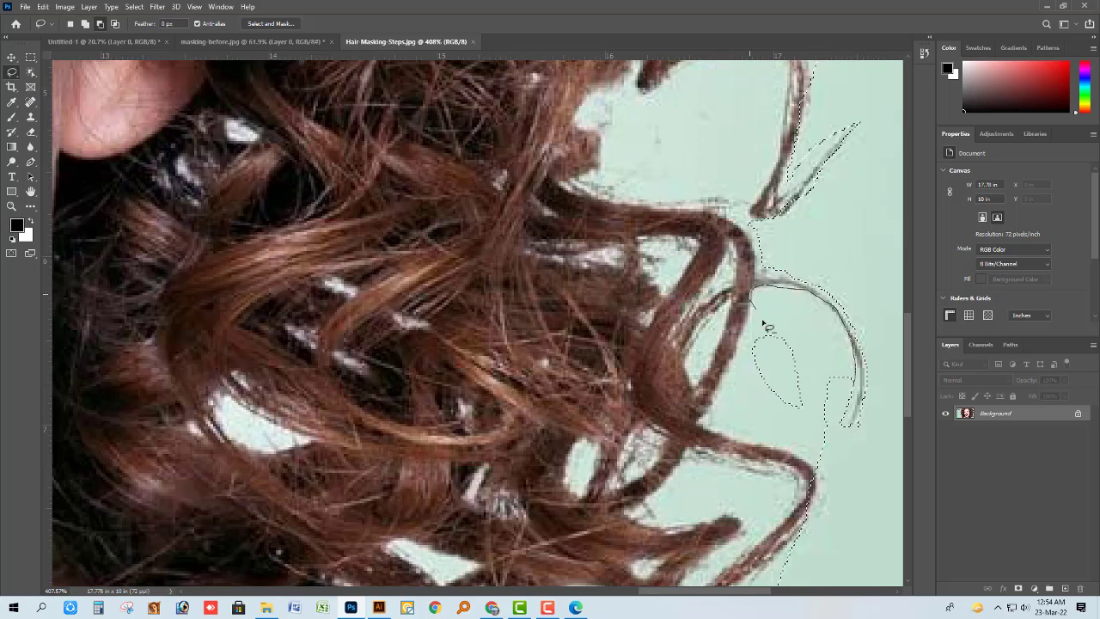
Remove the background enclosed by the thin arching strand, down to the curl beneath it, from the selection.
{"action": "mouse_move", "coordinate": [763, 322]}
{"action": "left_mouse_down"}
{"action": "mouse_move", "coordinate": [857, 370]}
{"action": "mouse_move", "coordinate": [847, 431]}
{"action": "mouse_move", "coordinate": [854, 358]}
{"action": "mouse_move", "coordinate": [837, 435]}
{"action": "mouse_move", "coordinate": [831, 371]}
{"action": "mouse_move", "coordinate": [751, 300]}
{"action": "mouse_move", "coordinate": [717, 420]}
{"action": "mouse_move", "coordinate": [762, 301]}
{"action": "left_mouse_up"}
{"action": "mouse_move", "coordinate": [705, 416]}
{"action": "left_mouse_down"}
{"action": "mouse_move", "coordinate": [750, 436]}
{"action": "mouse_move", "coordinate": [806, 354]}
{"action": "left_mouse_up"}
{"action": "left_click_drag", "start_coordinate": [748, 495], "coordinate": [727, 378]}
Refine the selection along the bent curl on the lower-right side, down to the small stray wisp below it.
{"action": "scroll", "coordinate": [756, 326], "scroll_direction": "down", "scroll_amount": 1}
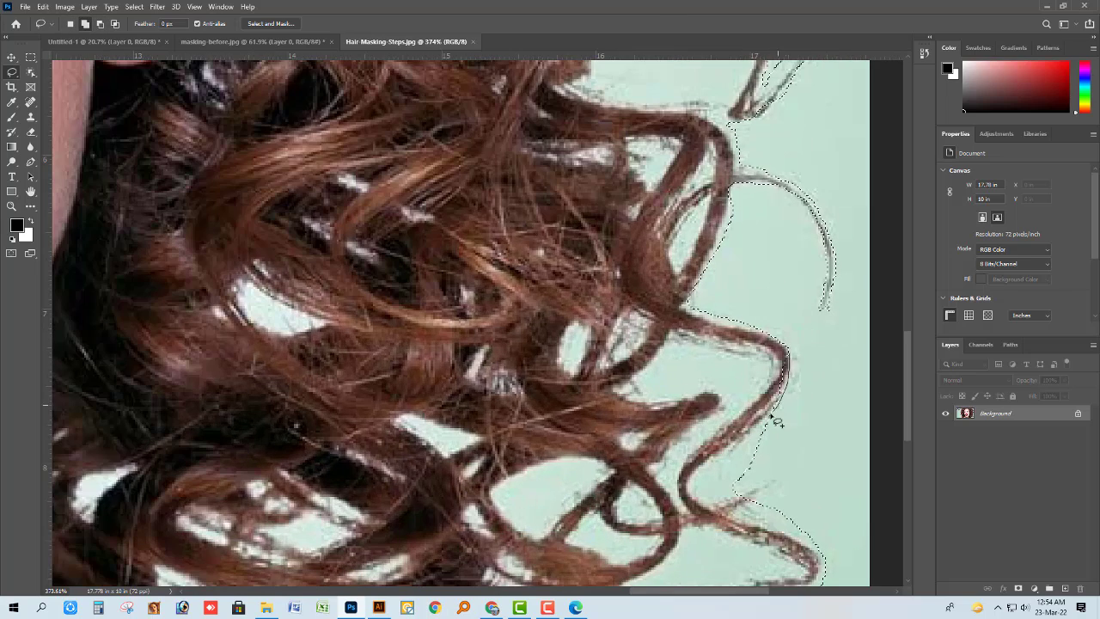
{"action": "scroll", "coordinate": [776, 418], "scroll_direction": "down", "scroll_amount": 1}
{"action": "scroll", "coordinate": [805, 380], "scroll_direction": "down", "scroll_amount": 3}
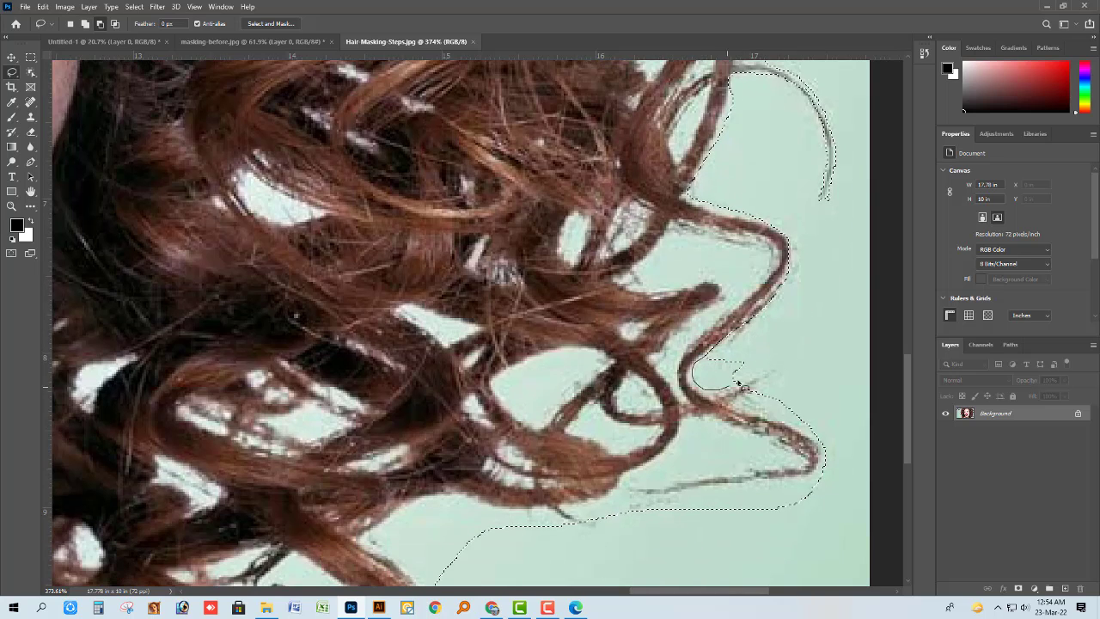
{"action": "mouse_move", "coordinate": [738, 382]}
{"action": "left_mouse_down"}
{"action": "mouse_move", "coordinate": [736, 352]}
{"action": "mouse_move", "coordinate": [746, 402]}
{"action": "mouse_move", "coordinate": [737, 399]}
{"action": "mouse_move", "coordinate": [771, 392]}
{"action": "mouse_move", "coordinate": [761, 389]}
{"action": "mouse_move", "coordinate": [781, 372]}
{"action": "mouse_move", "coordinate": [756, 343]}
{"action": "left_mouse_up"}
{"action": "scroll", "coordinate": [761, 378], "scroll_direction": "down", "scroll_amount": 1}
{"action": "key", "text": "ctrl+z"}
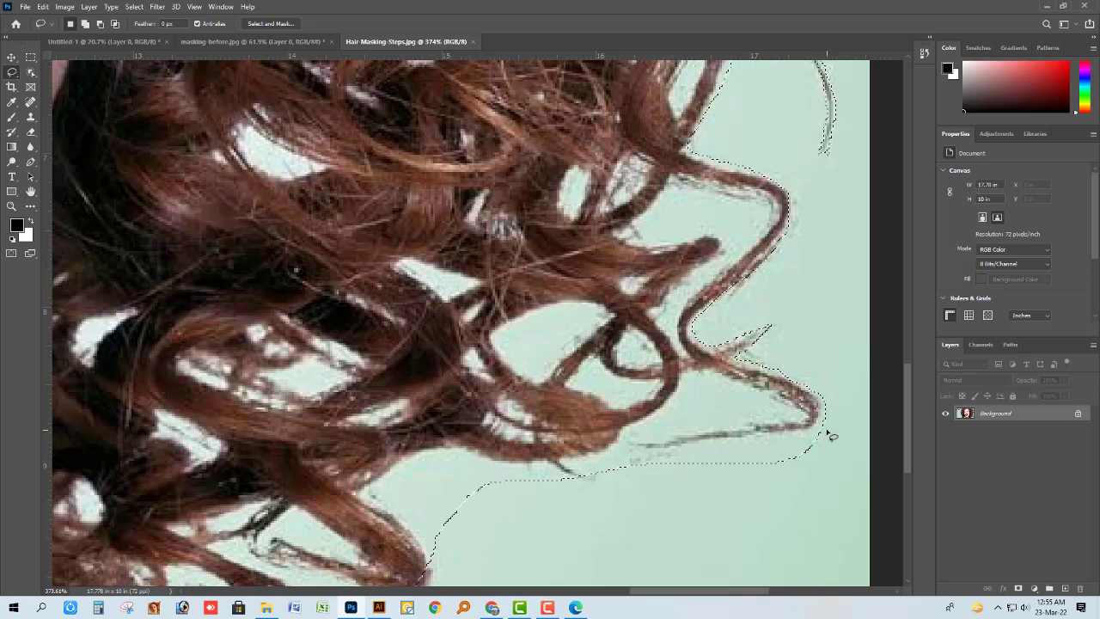
Trim the selection around the pointed tip of the lower-right curl and remove the background enclosed by the thin strand beneath it.
{"action": "mouse_move", "coordinate": [827, 397]}
{"action": "left_mouse_down"}
{"action": "mouse_move", "coordinate": [798, 432]}
{"action": "mouse_move", "coordinate": [796, 493]}
{"action": "mouse_move", "coordinate": [835, 399]}
{"action": "left_mouse_up"}
{"action": "left_click_drag", "start_coordinate": [662, 448], "coordinate": [802, 416]}
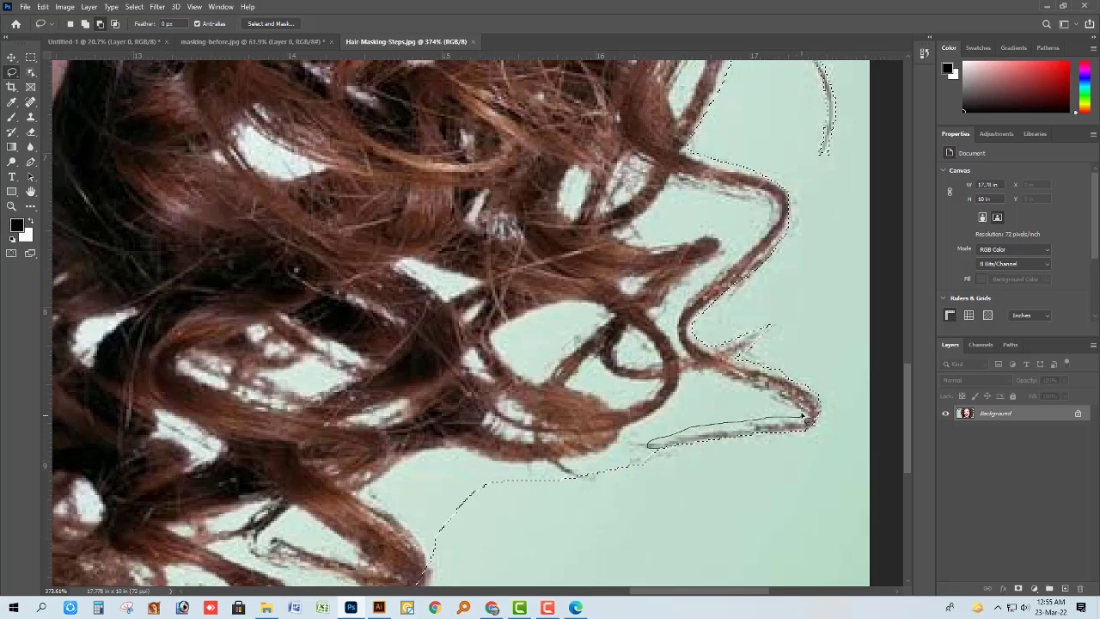
{"action": "left_click_drag", "start_coordinate": [661, 449], "coordinate": [659, 447]}
{"action": "scroll", "coordinate": [642, 452], "scroll_direction": "down", "scroll_amount": 4}
{"action": "scroll", "coordinate": [585, 440], "scroll_direction": "up", "scroll_amount": 2}
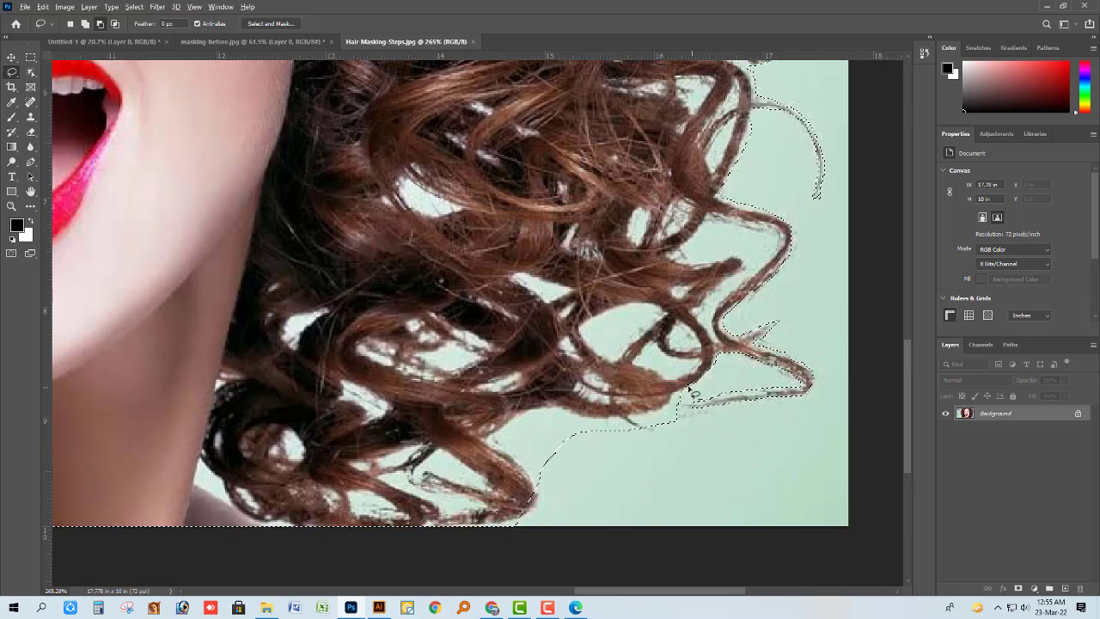
{"action": "mouse_move", "coordinate": [695, 391]}
{"action": "left_mouse_down"}
{"action": "mouse_move", "coordinate": [635, 421]}
{"action": "mouse_move", "coordinate": [697, 392]}
{"action": "left_mouse_up"}
Trim the selection closely along the underside of the lower-right curls, down to the last curl at the photo's bottom edge.
{"action": "left_click_drag", "start_coordinate": [637, 425], "coordinate": [574, 419]}
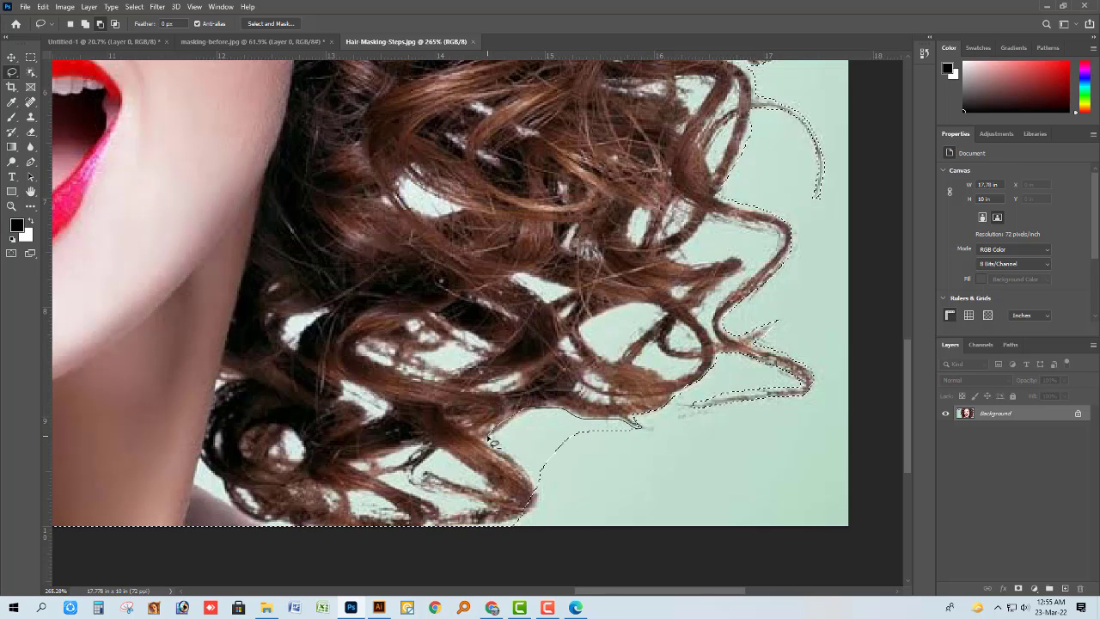
{"action": "left_click_drag", "start_coordinate": [488, 437], "coordinate": [624, 463]}
{"action": "scroll", "coordinate": [557, 453], "scroll_direction": "down", "scroll_amount": 1}
{"action": "scroll", "coordinate": [555, 451], "scroll_direction": "up", "scroll_amount": 3}
{"action": "mouse_move", "coordinate": [526, 387]}
{"action": "left_mouse_down"}
{"action": "mouse_move", "coordinate": [550, 421]}
{"action": "mouse_move", "coordinate": [494, 438]}
{"action": "left_mouse_up"}
{"action": "scroll", "coordinate": [543, 439], "scroll_direction": "down", "scroll_amount": 1}
{"action": "scroll", "coordinate": [533, 430], "scroll_direction": "down", "scroll_amount": 16}
{"action": "key", "text": "v"}
{"action": "left_click_drag", "start_coordinate": [514, 265], "coordinate": [481, 178]}
{"action": "key", "text": "ctrl+z"}
Open Select and Mask for the woman's selection and enlarge the Refine Edge Brush to 20.
{"action": "scroll", "coordinate": [513, 306], "scroll_direction": "down", "scroll_amount": 2}
{"action": "scroll", "coordinate": [855, 427], "scroll_direction": "down", "scroll_amount": 3}
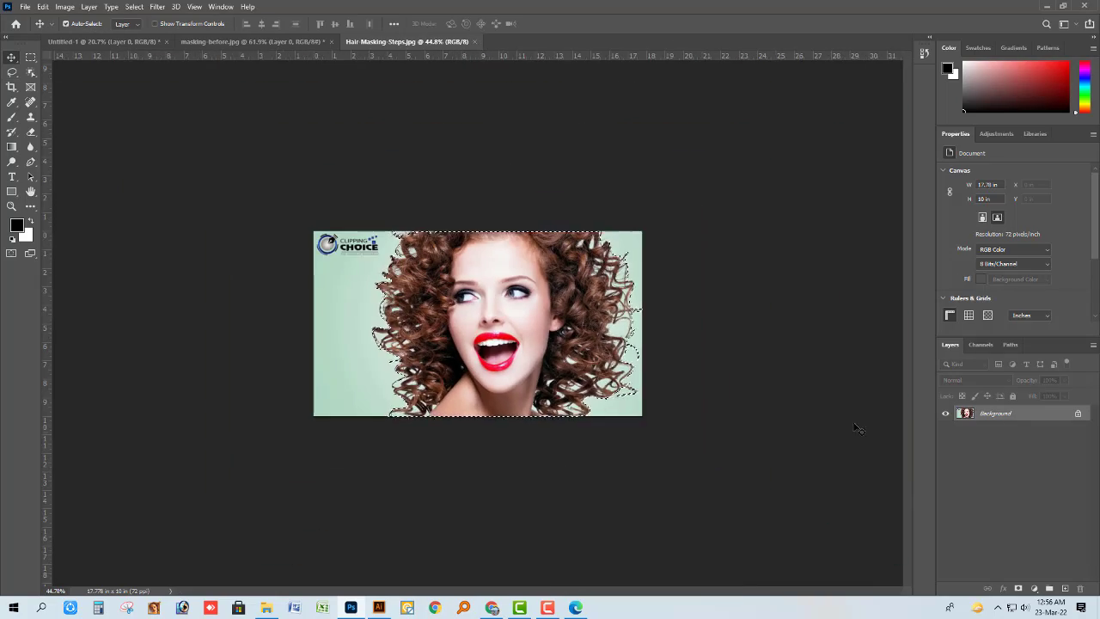
{"action": "key", "text": "alt+ctrl+r"}
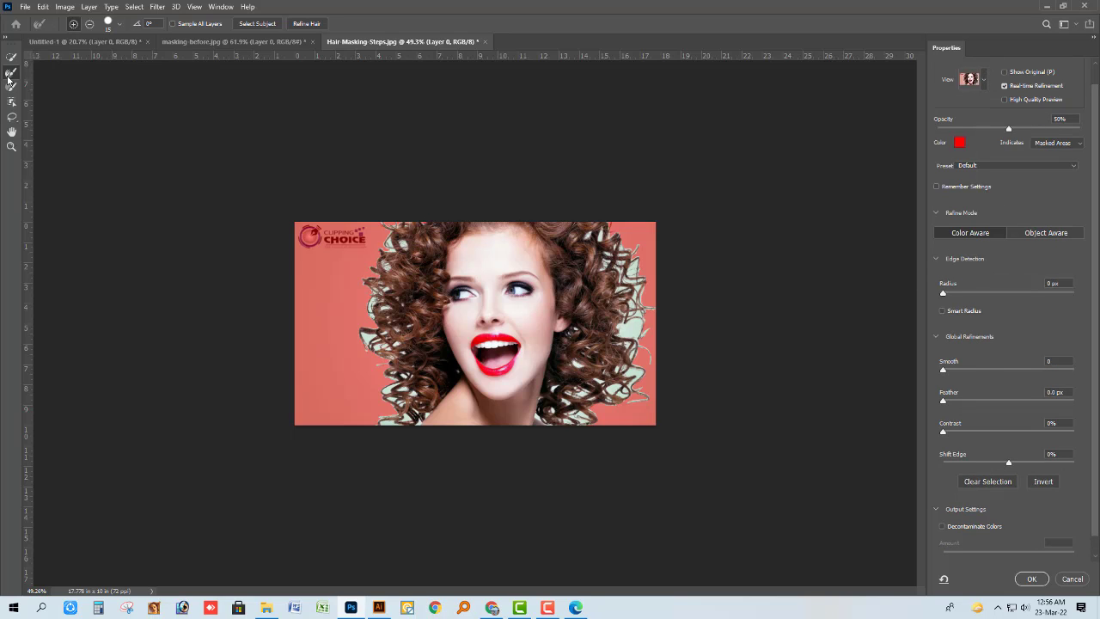
{"action": "scroll", "coordinate": [386, 464], "scroll_direction": "up", "scroll_amount": 5}
{"action": "key", "text": "bracketright"}
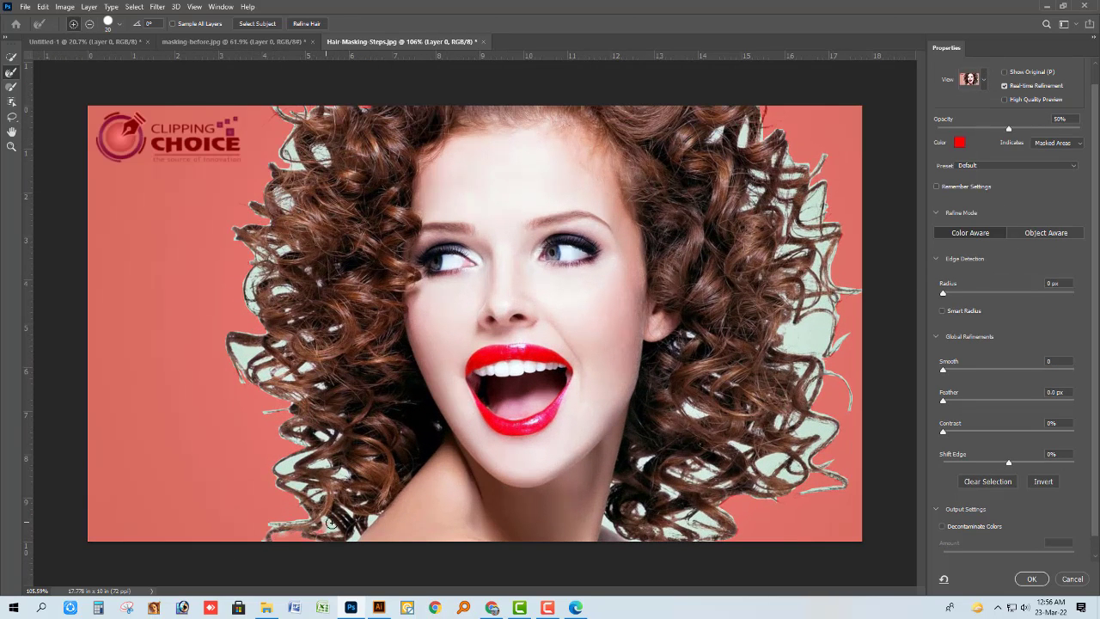
Refine the hair edge over the curls on the photo's left side, from the shoulder up to about eye level.
{"action": "mouse_move", "coordinate": [287, 522]}
{"action": "left_mouse_down"}
{"action": "mouse_move", "coordinate": [314, 497]}
{"action": "mouse_move", "coordinate": [287, 464]}
{"action": "mouse_move", "coordinate": [316, 460]}
{"action": "left_mouse_up"}
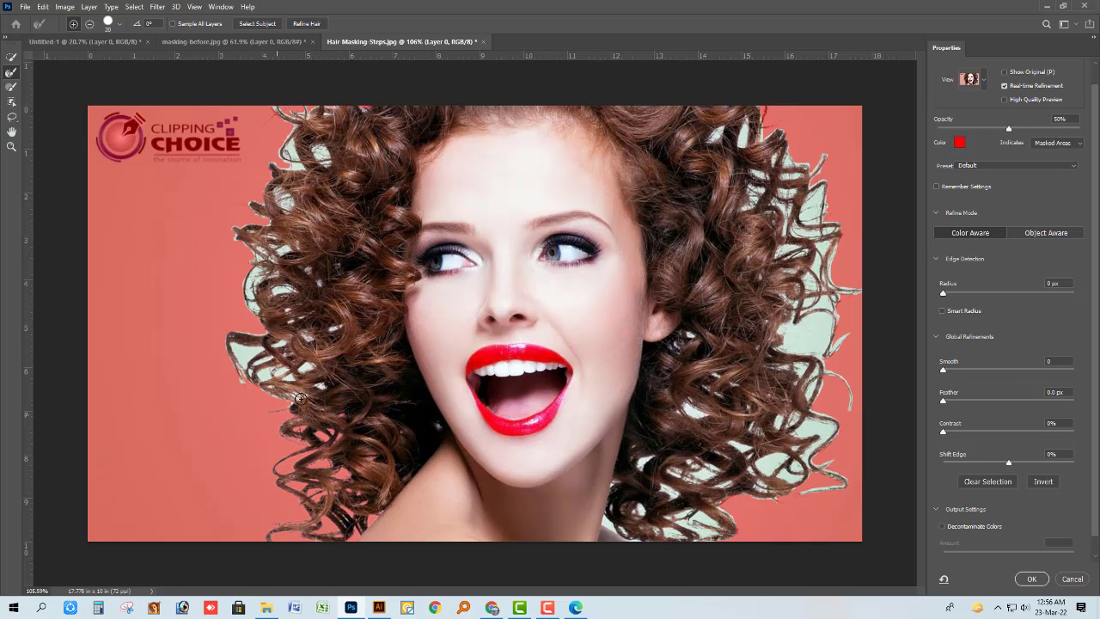
{"action": "mouse_move", "coordinate": [288, 387]}
{"action": "left_mouse_down"}
{"action": "mouse_move", "coordinate": [247, 362]}
{"action": "mouse_move", "coordinate": [253, 369]}
{"action": "mouse_move", "coordinate": [271, 350]}
{"action": "left_mouse_up"}
{"action": "scroll", "coordinate": [309, 332], "scroll_direction": "down", "scroll_amount": 5}
{"action": "scroll", "coordinate": [215, 337], "scroll_direction": "up", "scroll_amount": 7}
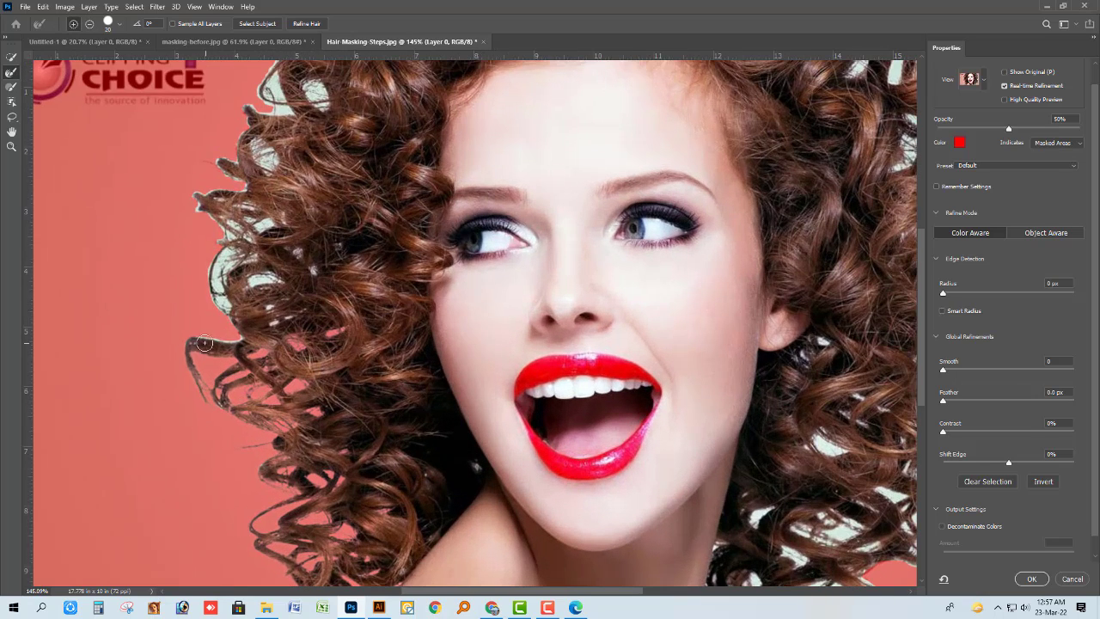
{"action": "mouse_move", "coordinate": [223, 308]}
{"action": "left_mouse_down"}
{"action": "mouse_move", "coordinate": [213, 276]}
{"action": "mouse_move", "coordinate": [259, 282]}
{"action": "left_mouse_up"}
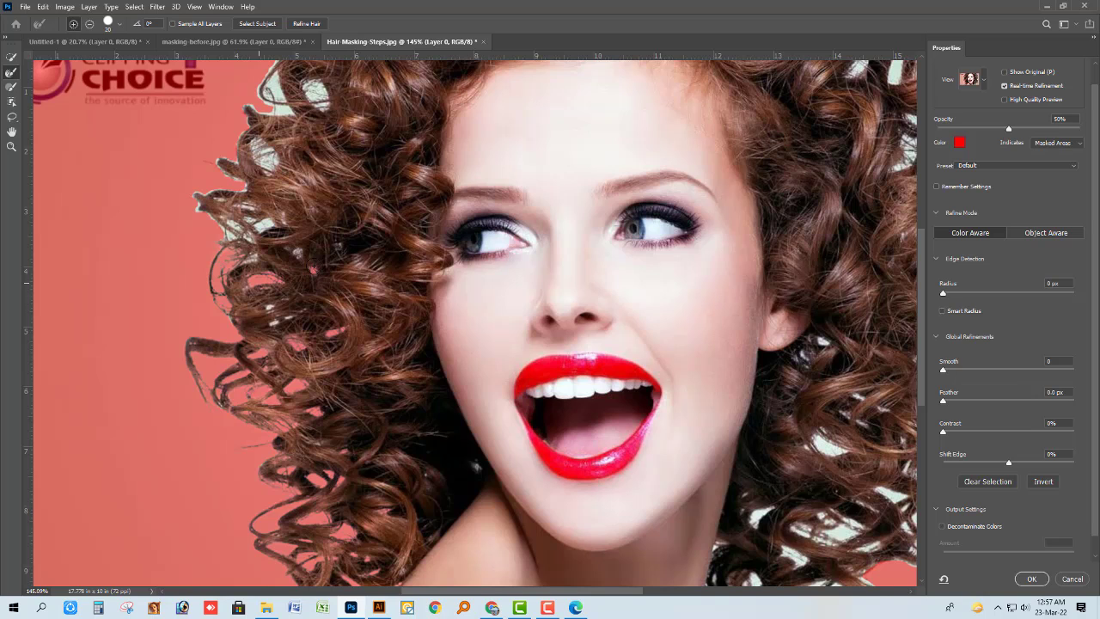
Refine the hair edge over the upper-left curls near the logo, up to the photo's top edge.
{"action": "scroll", "coordinate": [192, 179], "scroll_direction": "up", "scroll_amount": 4}
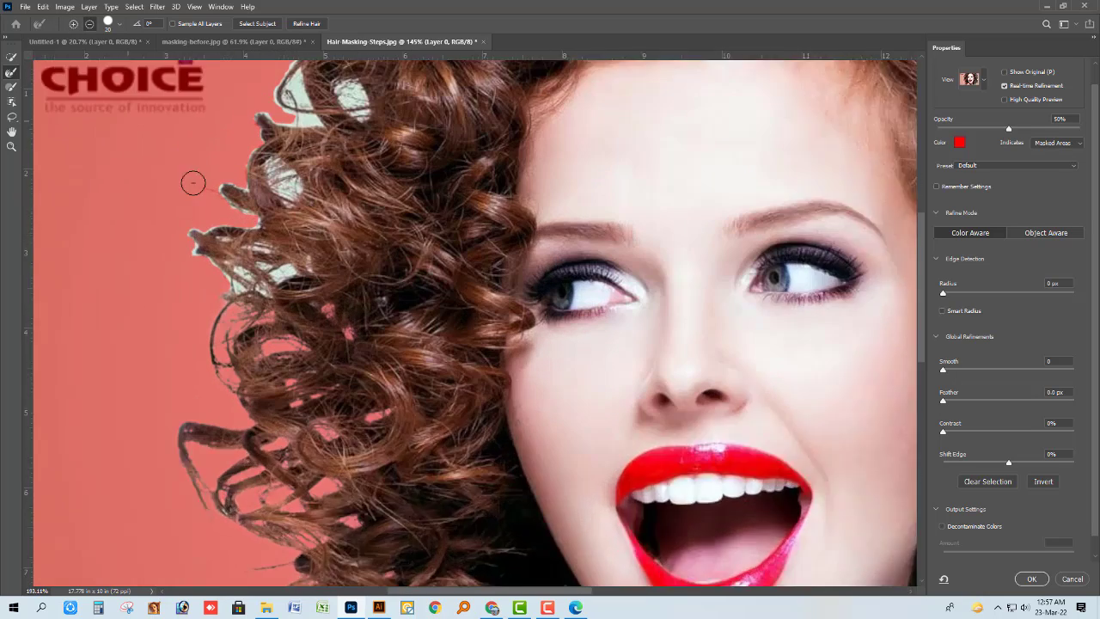
{"action": "mouse_move", "coordinate": [253, 314]}
{"action": "left_mouse_down"}
{"action": "mouse_move", "coordinate": [292, 167]}
{"action": "mouse_move", "coordinate": [295, 205]}
{"action": "mouse_move", "coordinate": [249, 220]}
{"action": "left_mouse_up"}
{"action": "scroll", "coordinate": [237, 258], "scroll_direction": "down", "scroll_amount": 5}
{"action": "scroll", "coordinate": [284, 191], "scroll_direction": "up", "scroll_amount": 5}
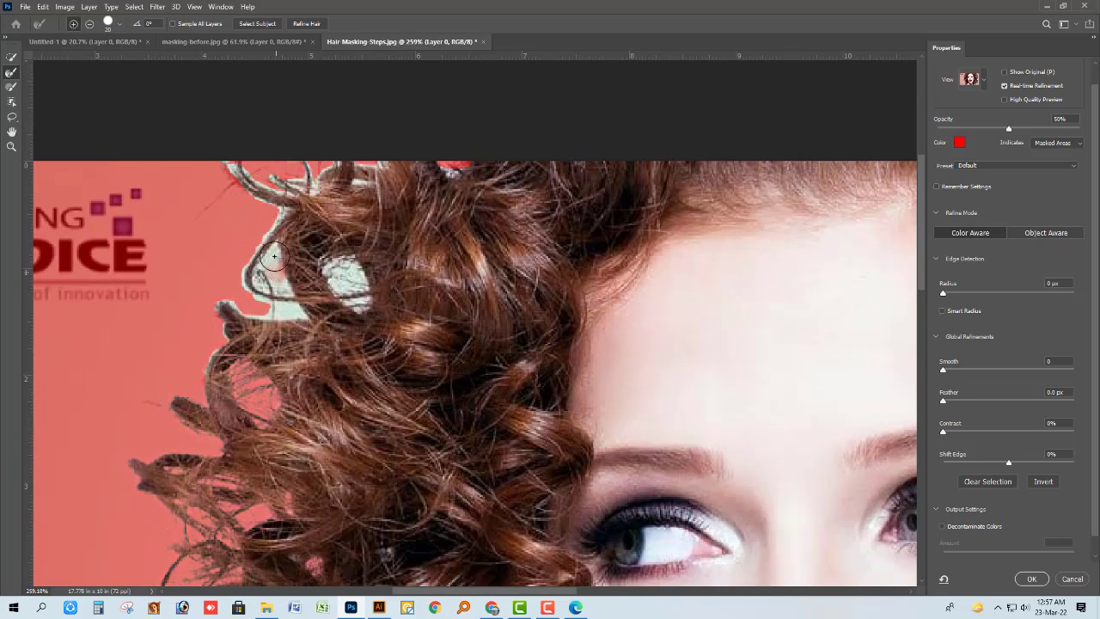
{"action": "mouse_move", "coordinate": [344, 260]}
{"action": "left_mouse_down"}
{"action": "mouse_move", "coordinate": [348, 288]}
{"action": "mouse_move", "coordinate": [305, 183]}
{"action": "mouse_move", "coordinate": [259, 198]}
{"action": "mouse_move", "coordinate": [362, 170]}
{"action": "mouse_move", "coordinate": [454, 169]}
{"action": "left_mouse_up"}
{"action": "scroll", "coordinate": [454, 170], "scroll_direction": "down", "scroll_amount": 4}
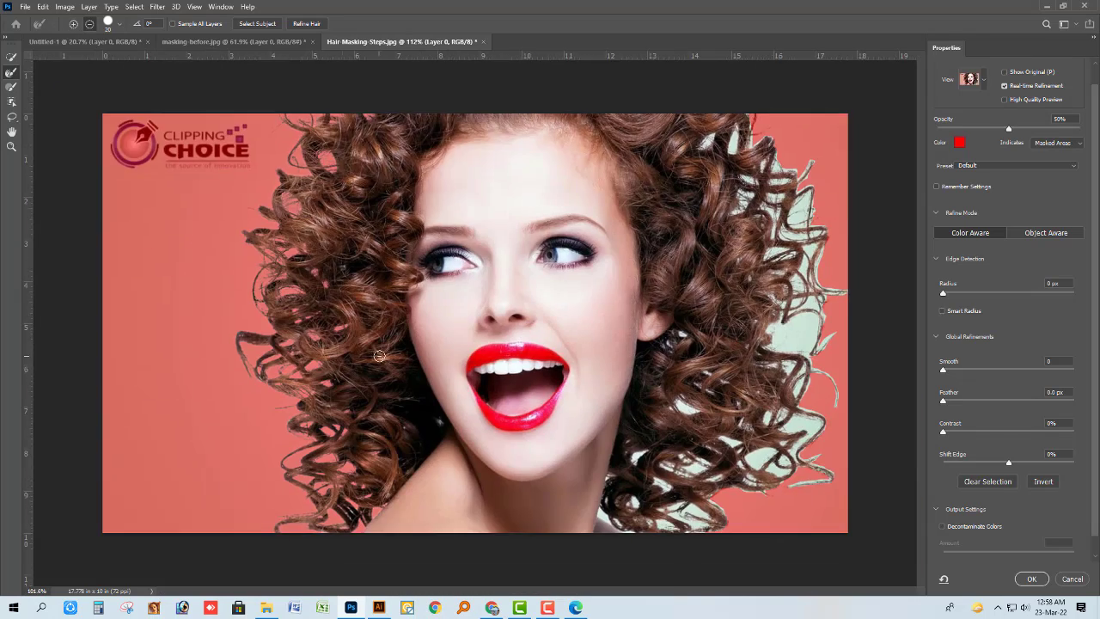
Refine the hair edge over the lower-right curls beside the neck, clearing the background gaps between them.
{"action": "scroll", "coordinate": [722, 498], "scroll_direction": "up", "scroll_amount": 2}
{"action": "mouse_move", "coordinate": [674, 493]}
{"action": "left_mouse_down"}
{"action": "mouse_move", "coordinate": [688, 488]}
{"action": "mouse_move", "coordinate": [595, 491]}
{"action": "left_mouse_up"}
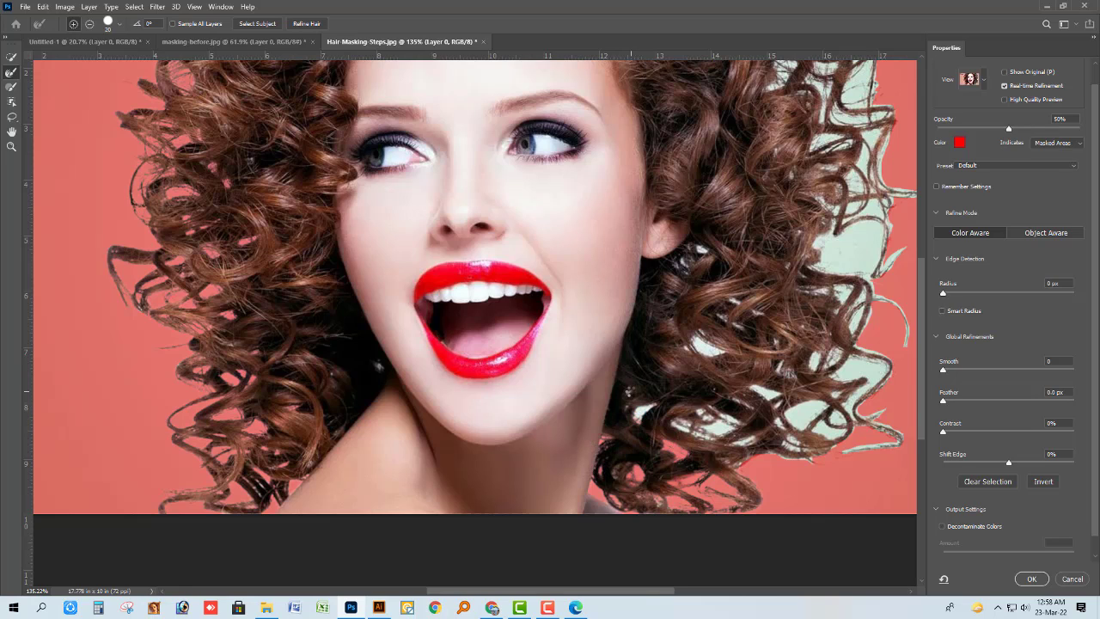
{"action": "scroll", "coordinate": [634, 411], "scroll_direction": "down", "scroll_amount": 1}
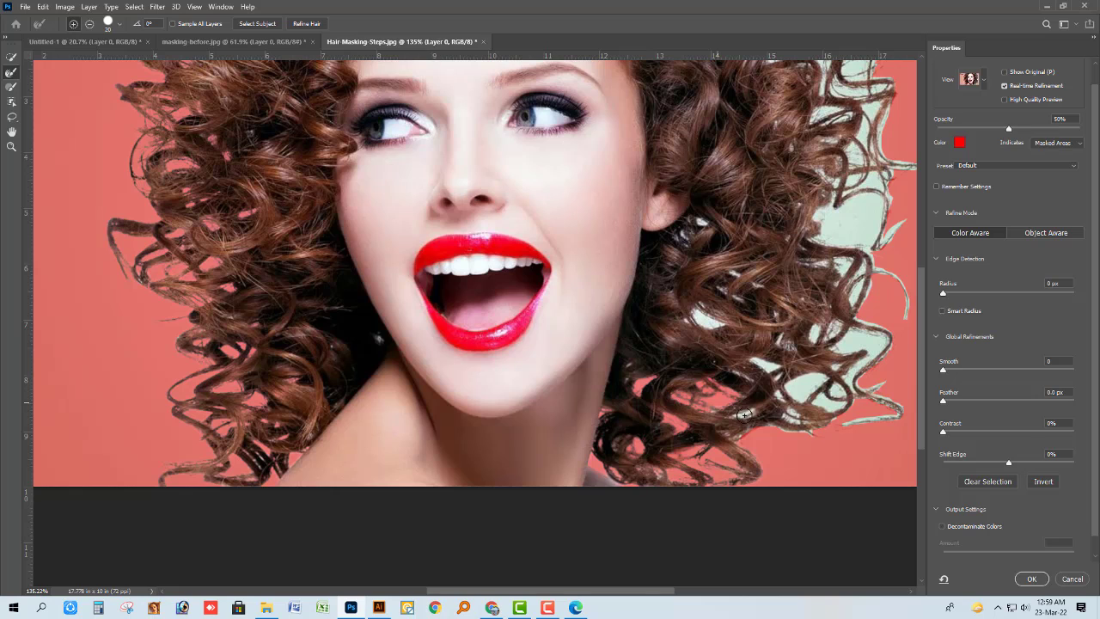
{"action": "left_click_drag", "start_coordinate": [802, 379], "coordinate": [818, 372]}
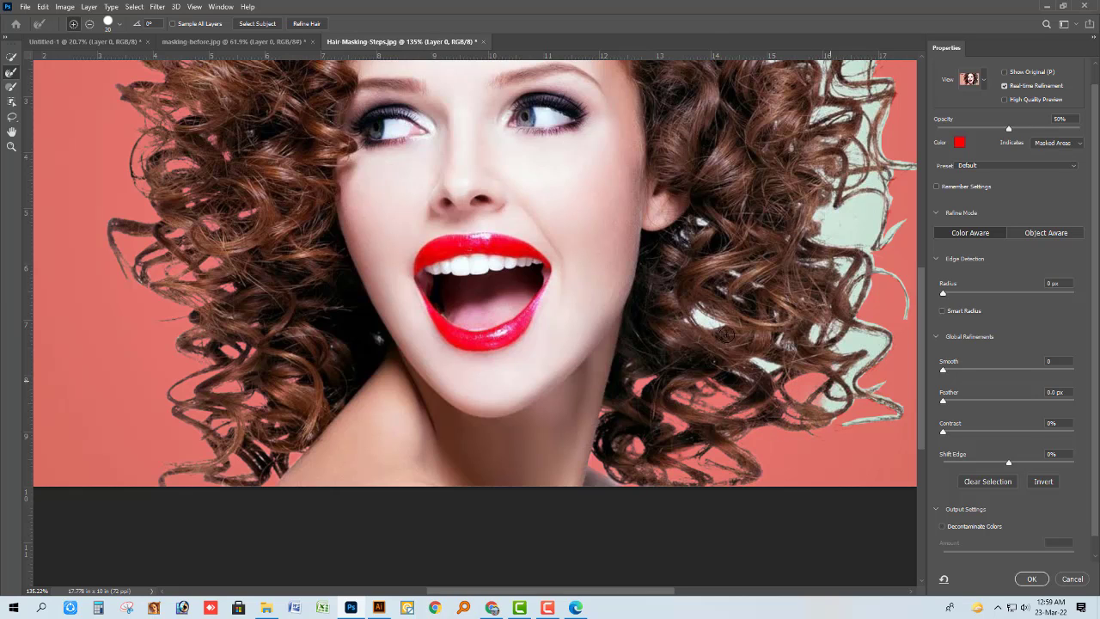
With the brush size at 25, refine the gaps between the right-side curls at mouth level, out to the thin arching strand.
{"action": "scroll", "coordinate": [726, 334], "scroll_direction": "down", "scroll_amount": 3}
{"action": "scroll", "coordinate": [728, 316], "scroll_direction": "up", "scroll_amount": 2}
{"action": "scroll", "coordinate": [850, 336], "scroll_direction": "up", "scroll_amount": 2}
{"action": "mouse_move", "coordinate": [835, 335]}
{"action": "left_mouse_down"}
{"action": "mouse_move", "coordinate": [606, 366]}
{"action": "mouse_move", "coordinate": [568, 339]}
{"action": "left_mouse_up"}
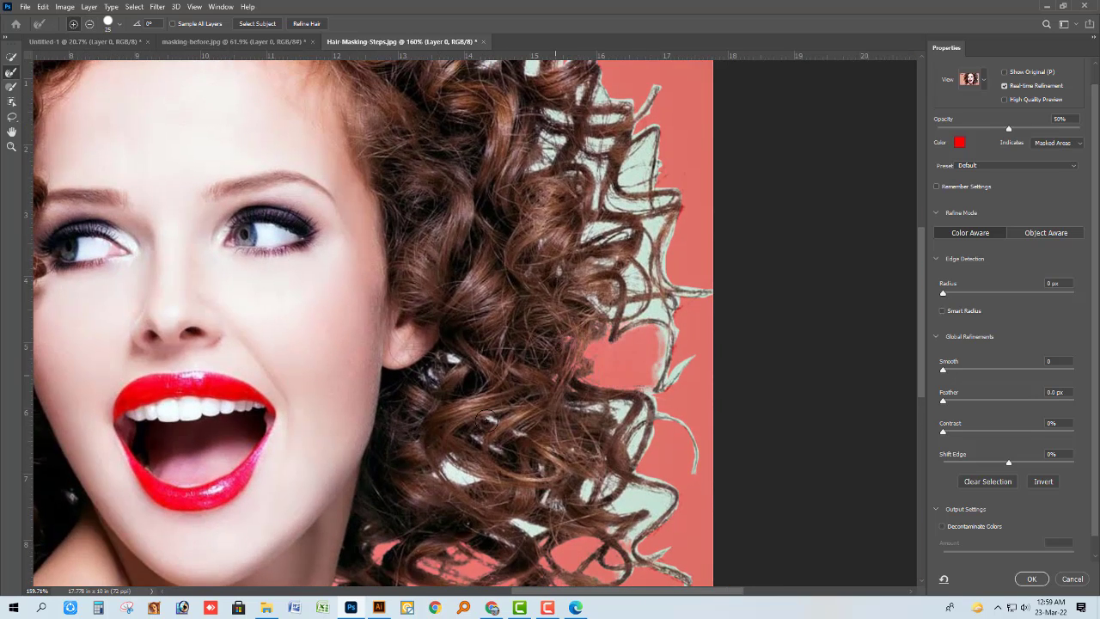
{"action": "left_click_drag", "start_coordinate": [444, 472], "coordinate": [496, 449]}
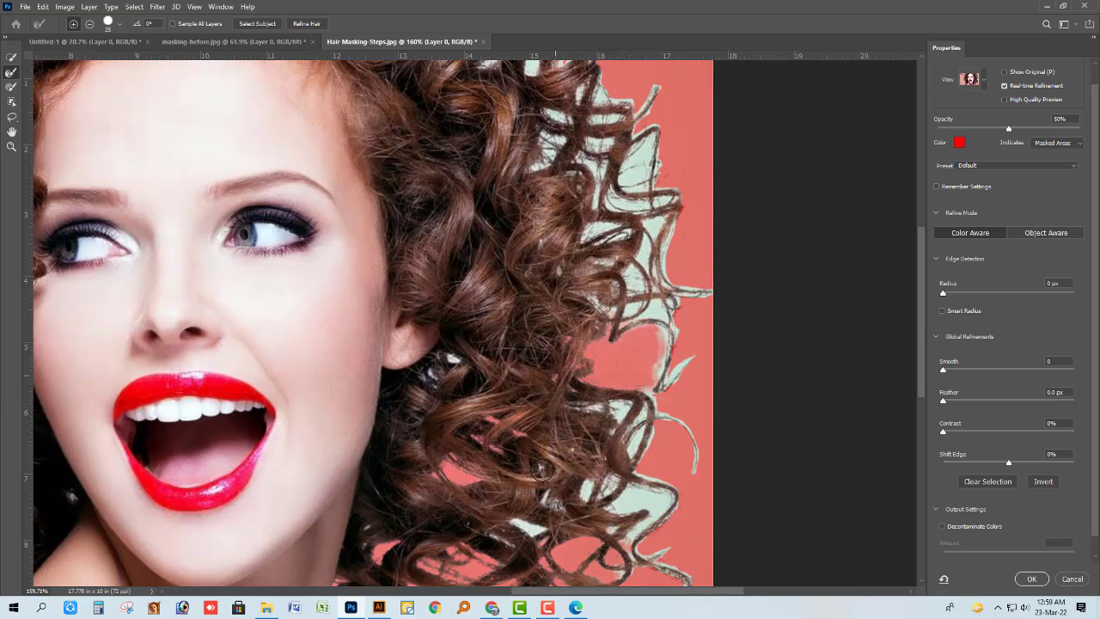
{"action": "mouse_move", "coordinate": [586, 486]}
{"action": "left_mouse_down"}
{"action": "mouse_move", "coordinate": [696, 462]}
{"action": "mouse_move", "coordinate": [615, 405]}
{"action": "left_mouse_up"}
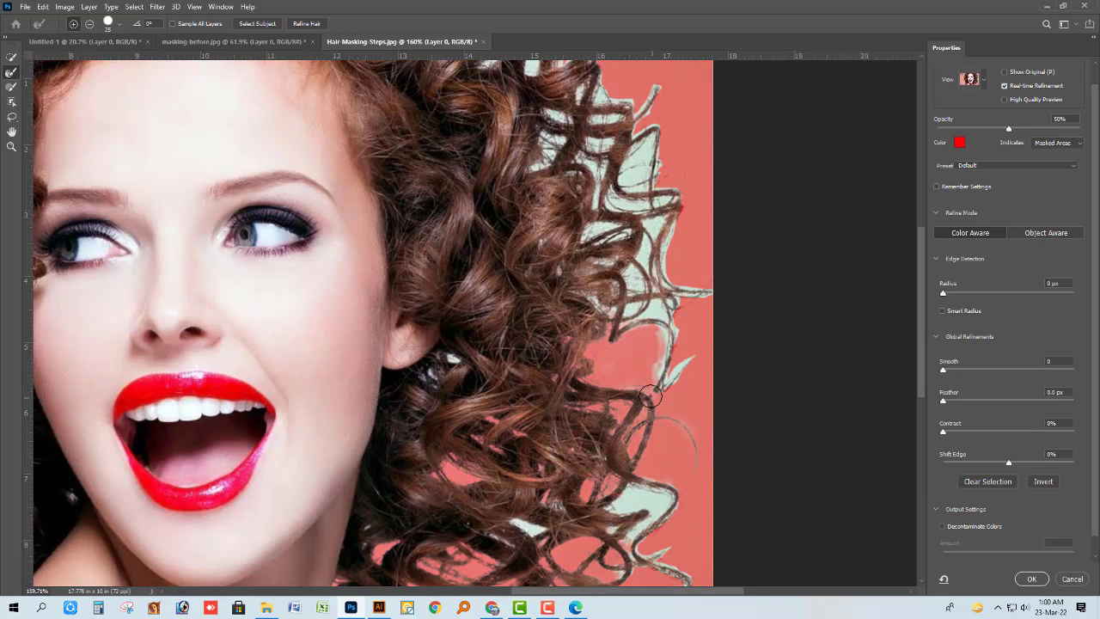
Refine the edge along the outer lower-right curls and the thin strands that extend from them.
{"action": "scroll", "coordinate": [526, 411], "scroll_direction": "down", "scroll_amount": 3}
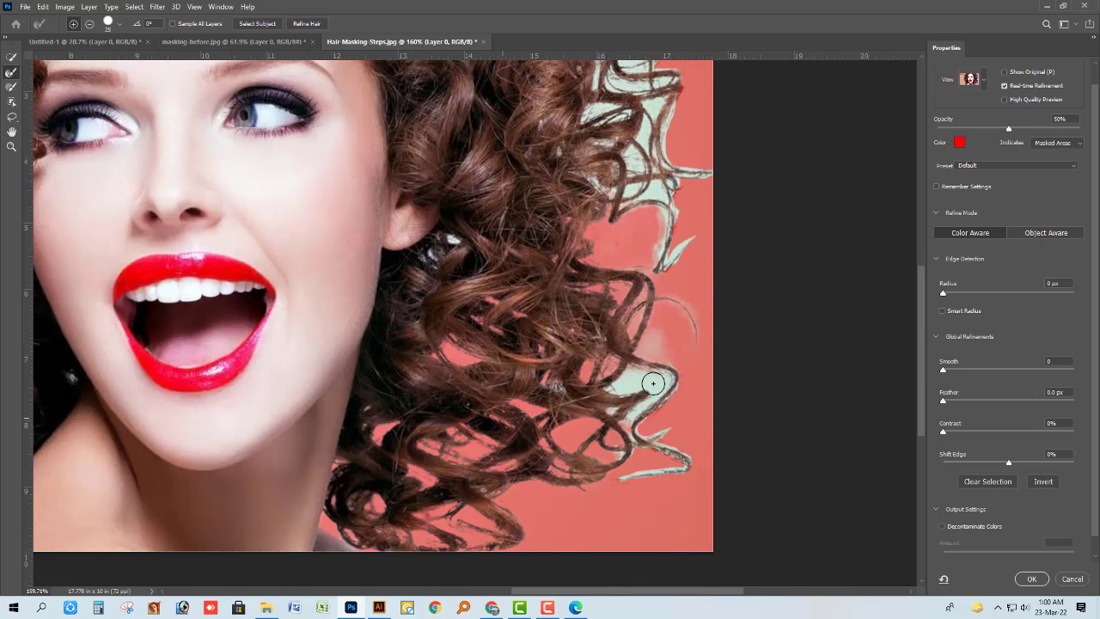
{"action": "left_click_drag", "start_coordinate": [631, 379], "coordinate": [607, 388]}
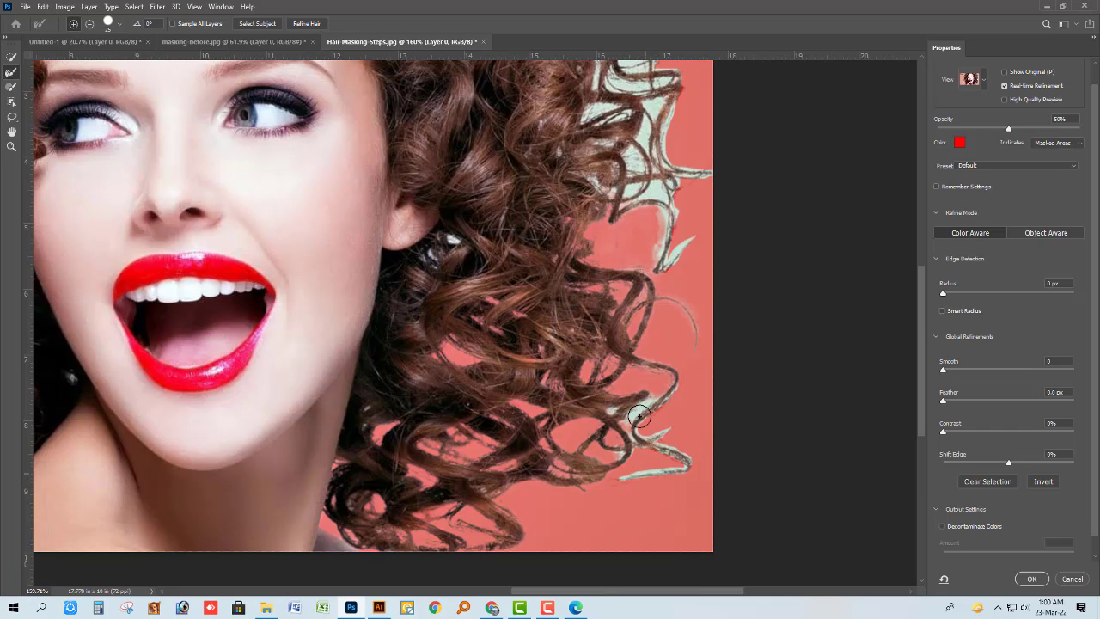
{"action": "mouse_move", "coordinate": [653, 398]}
{"action": "left_mouse_down"}
{"action": "mouse_move", "coordinate": [671, 469]}
{"action": "mouse_move", "coordinate": [621, 448]}
{"action": "left_mouse_up"}
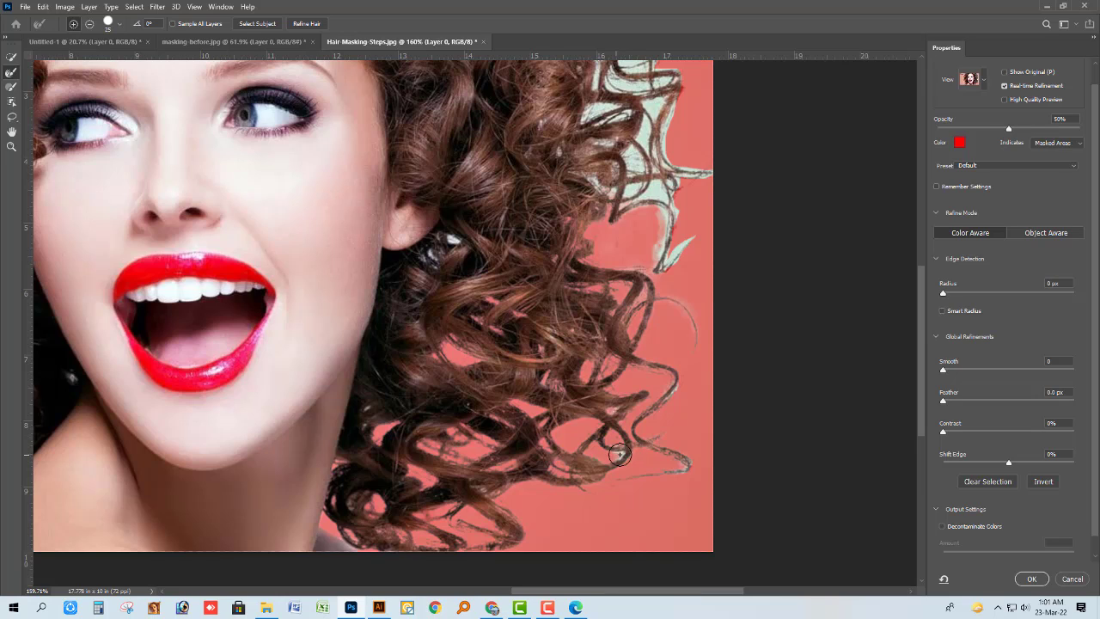
{"action": "left_click_drag", "start_coordinate": [631, 430], "coordinate": [675, 387]}
Refine the edge around the hanging wisp and the long horizontal strand on the right side, just above ear level.
{"action": "scroll", "coordinate": [671, 390], "scroll_direction": "up", "scroll_amount": 1}
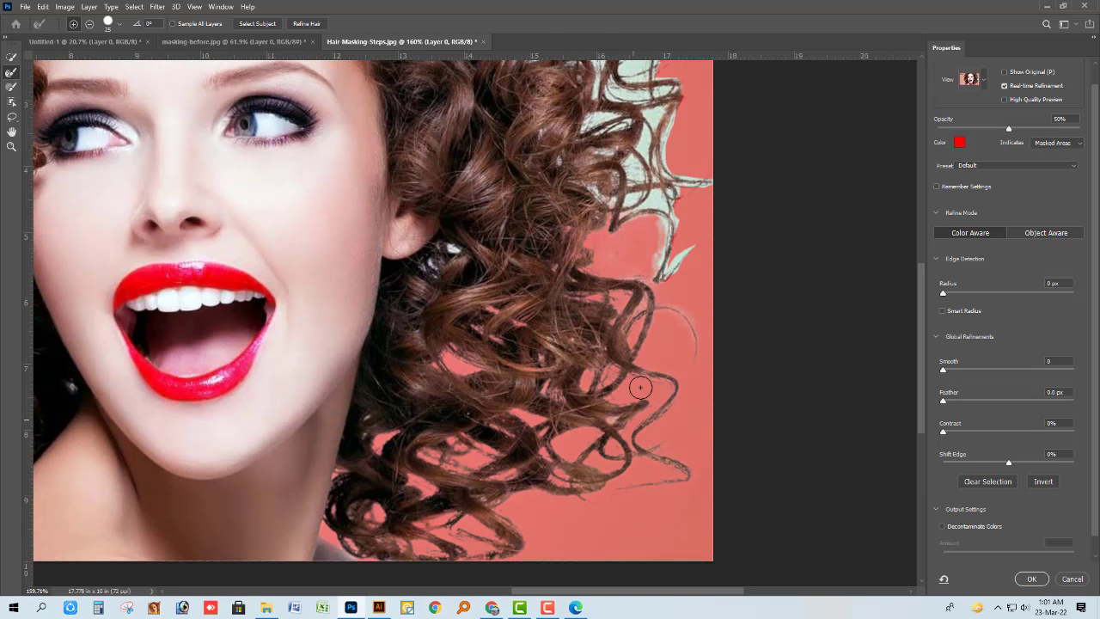
{"action": "scroll", "coordinate": [607, 376], "scroll_direction": "down", "scroll_amount": 5}
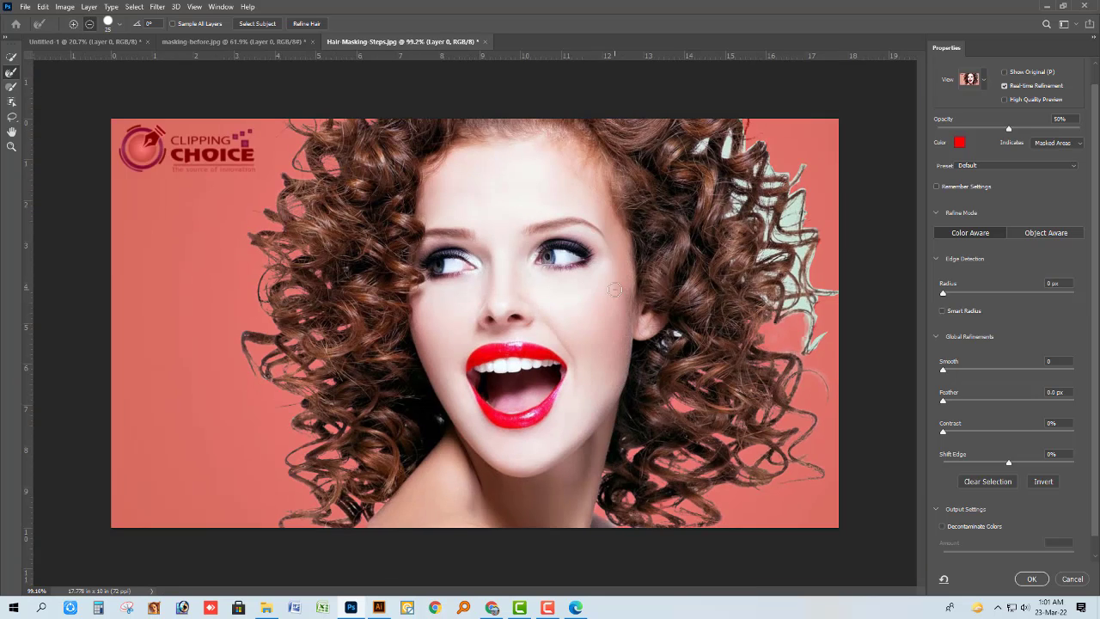
{"action": "scroll", "coordinate": [630, 274], "scroll_direction": "up", "scroll_amount": 4}
{"action": "left_click_drag", "start_coordinate": [895, 376], "coordinate": [883, 388]}
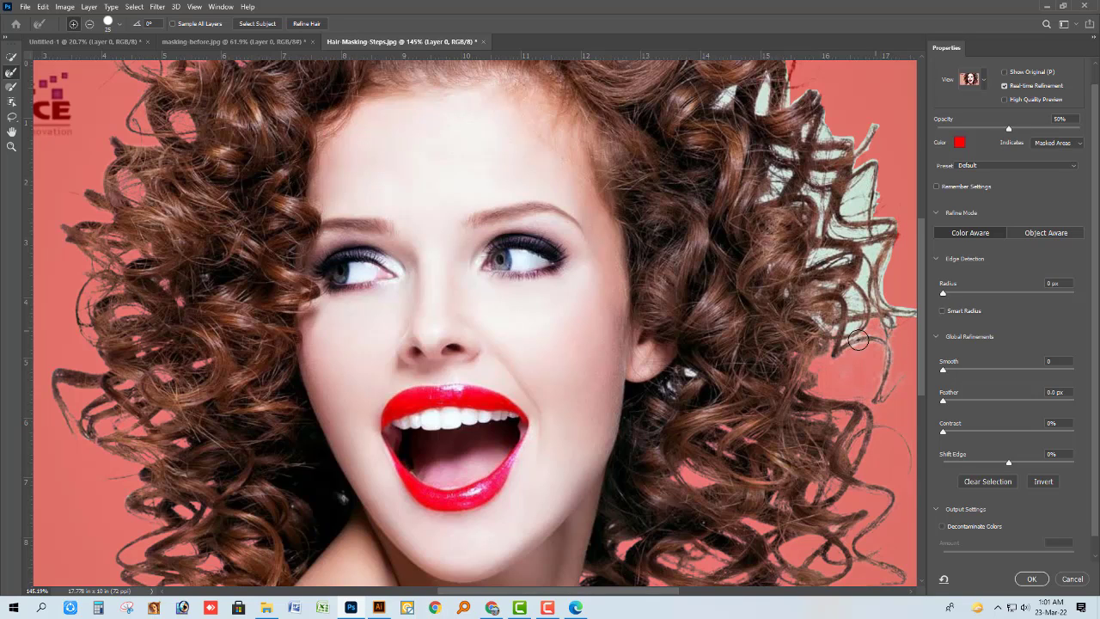
{"action": "left_click_drag", "start_coordinate": [858, 339], "coordinate": [820, 324]}
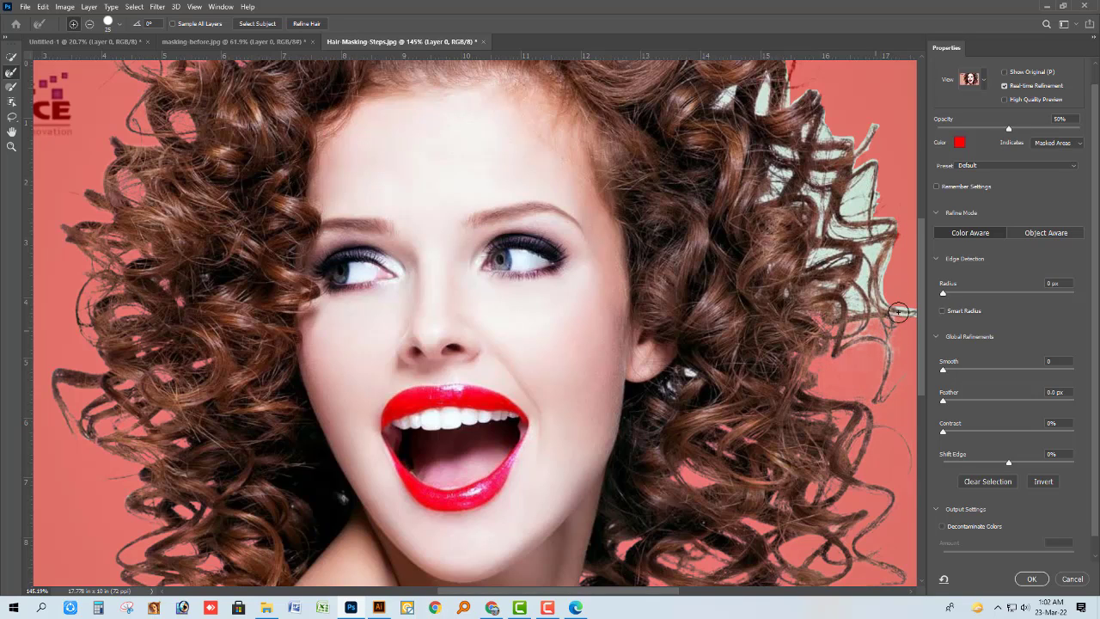
{"action": "left_click_drag", "start_coordinate": [874, 261], "coordinate": [882, 250]}
Refine the edge over the looping outer strands on the right side at about eye level.
{"action": "scroll", "coordinate": [882, 251], "scroll_direction": "down", "scroll_amount": 1}
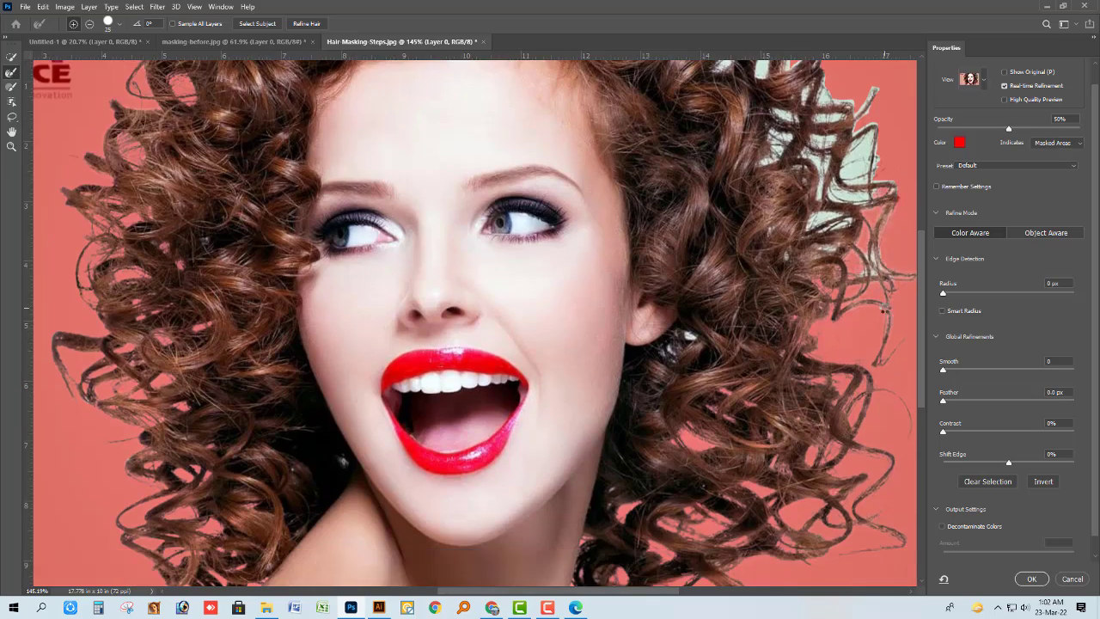
{"action": "scroll", "coordinate": [841, 216], "scroll_direction": "down", "scroll_amount": 4}
{"action": "scroll", "coordinate": [884, 124], "scroll_direction": "up", "scroll_amount": 10}
{"action": "mouse_move", "coordinate": [835, 284]}
{"action": "left_mouse_down"}
{"action": "mouse_move", "coordinate": [789, 331]}
{"action": "mouse_move", "coordinate": [825, 342]}
{"action": "mouse_move", "coordinate": [857, 307]}
{"action": "mouse_move", "coordinate": [857, 152]}
{"action": "mouse_move", "coordinate": [743, 262]}
{"action": "mouse_move", "coordinate": [753, 253]}
{"action": "mouse_move", "coordinate": [756, 281]}
{"action": "mouse_move", "coordinate": [734, 320]}
{"action": "mouse_move", "coordinate": [710, 306]}
{"action": "mouse_move", "coordinate": [684, 330]}
{"action": "mouse_move", "coordinate": [735, 318]}
{"action": "mouse_move", "coordinate": [748, 384]}
{"action": "mouse_move", "coordinate": [737, 360]}
{"action": "mouse_move", "coordinate": [830, 390]}
{"action": "mouse_move", "coordinate": [786, 436]}
{"action": "mouse_move", "coordinate": [716, 452]}
{"action": "mouse_move", "coordinate": [768, 460]}
{"action": "mouse_move", "coordinate": [809, 449]}
{"action": "mouse_move", "coordinate": [773, 447]}
{"action": "mouse_move", "coordinate": [775, 537]}
{"action": "left_mouse_up"}
{"action": "scroll", "coordinate": [775, 537], "scroll_direction": "down", "scroll_amount": 5}
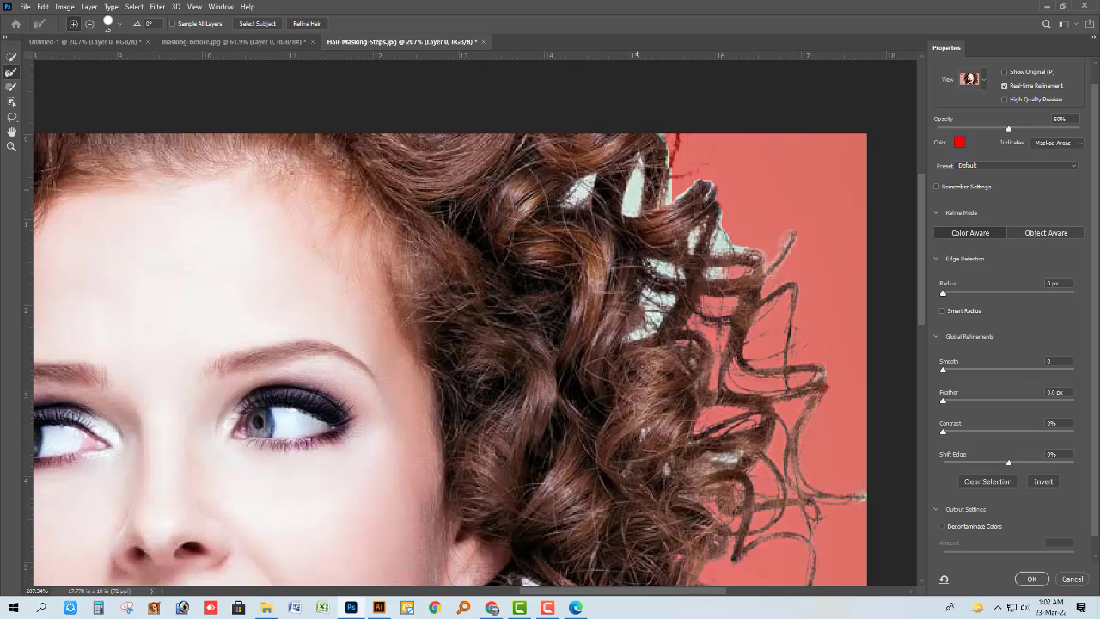
Refine the edge over the upper-right curls, clearing the remaining background gaps from the photo's top edge down to eyebrow level.
{"action": "scroll", "coordinate": [682, 186], "scroll_direction": "up", "scroll_amount": 1}
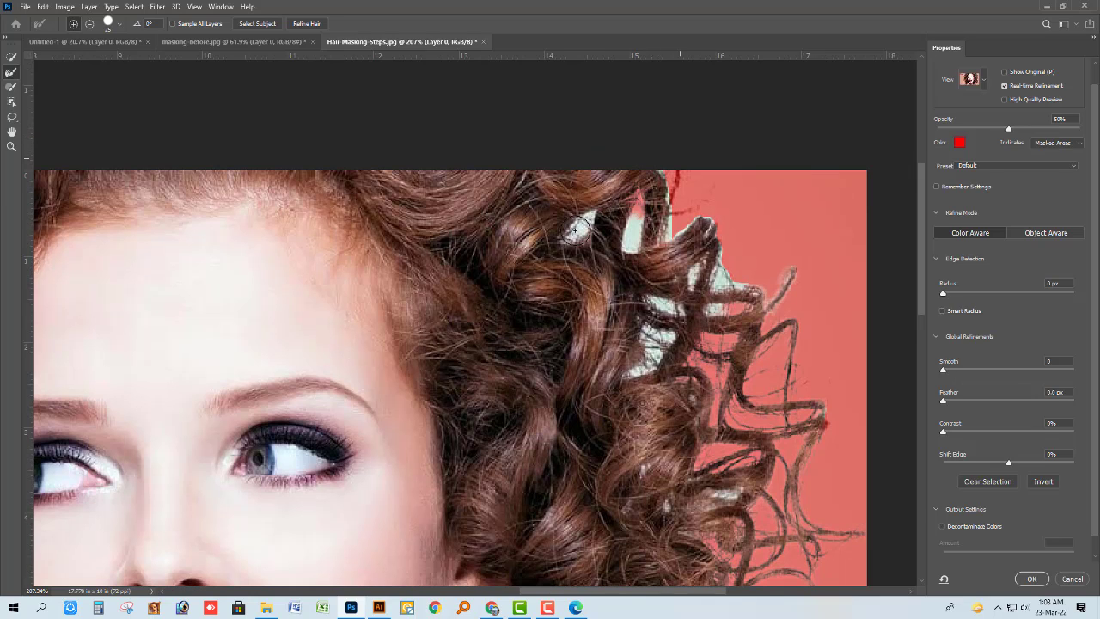
{"action": "mouse_move", "coordinate": [680, 159]}
{"action": "left_mouse_down"}
{"action": "mouse_move", "coordinate": [727, 219]}
{"action": "mouse_move", "coordinate": [755, 264]}
{"action": "left_mouse_up"}
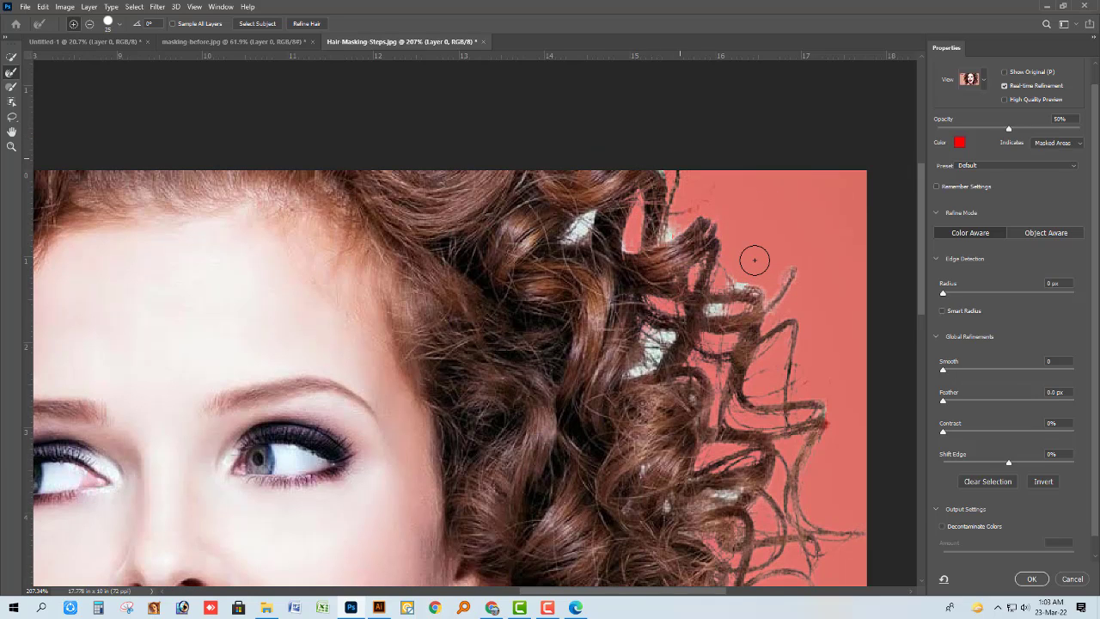
{"action": "left_click", "coordinate": [678, 233]}
{"action": "left_click_drag", "start_coordinate": [705, 309], "coordinate": [717, 310]}
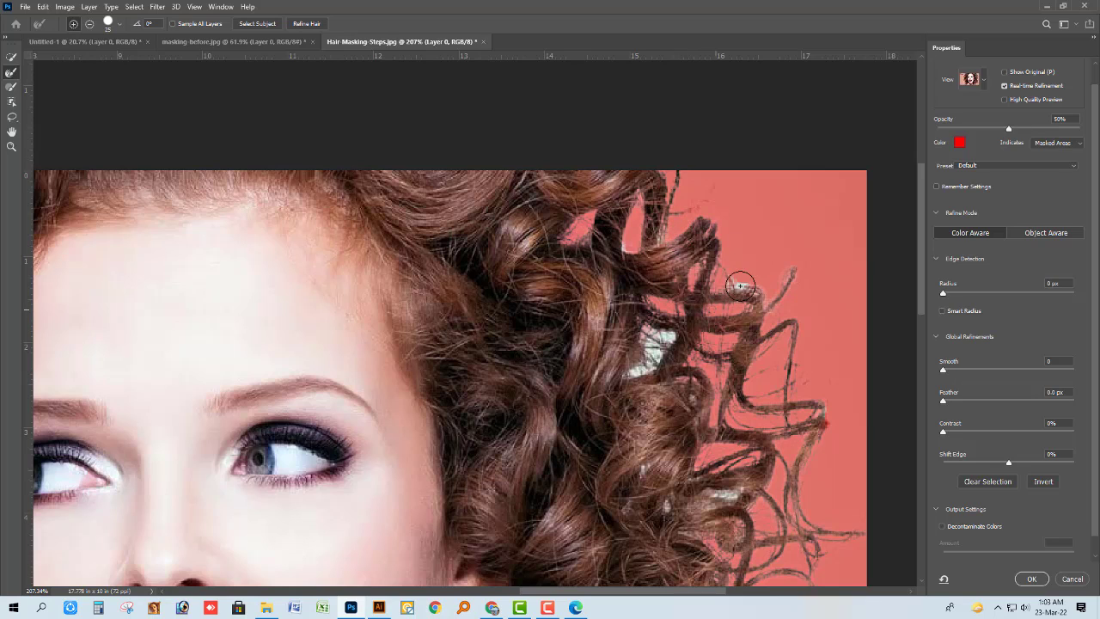
{"action": "left_click", "coordinate": [741, 286]}
{"action": "mouse_move", "coordinate": [636, 370]}
{"action": "left_mouse_down"}
{"action": "mouse_move", "coordinate": [644, 366]}
{"action": "mouse_move", "coordinate": [626, 375]}
{"action": "left_mouse_up"}
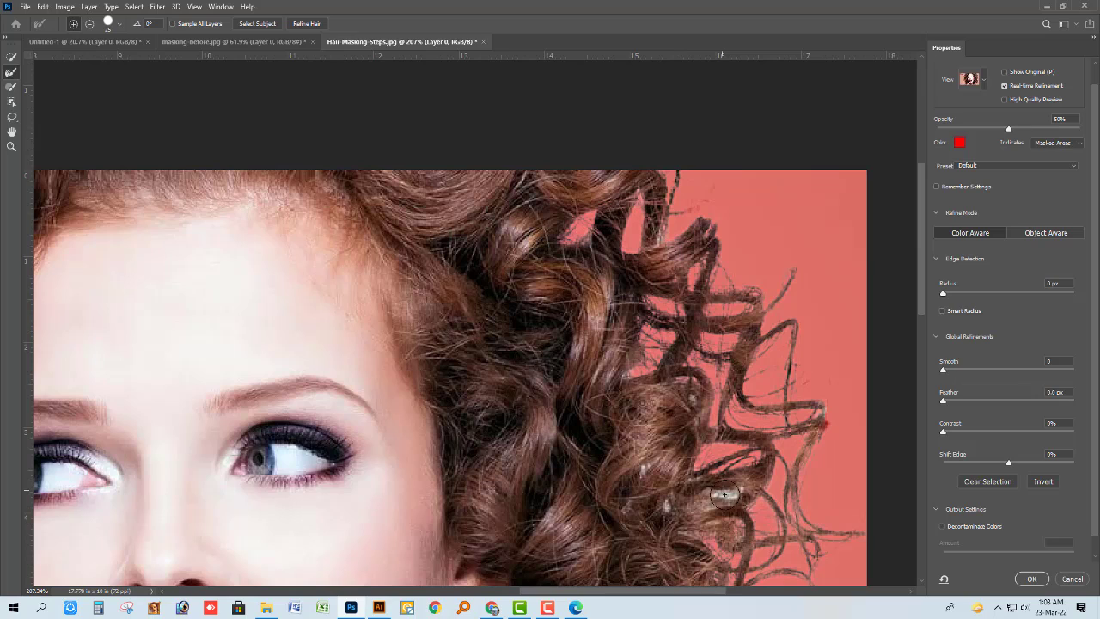
Refine the small leftover background patches inside the right-side curls and next to the ear.
{"action": "left_click_drag", "start_coordinate": [705, 493], "coordinate": [729, 493]}
{"action": "scroll", "coordinate": [727, 443], "scroll_direction": "down", "scroll_amount": 2}
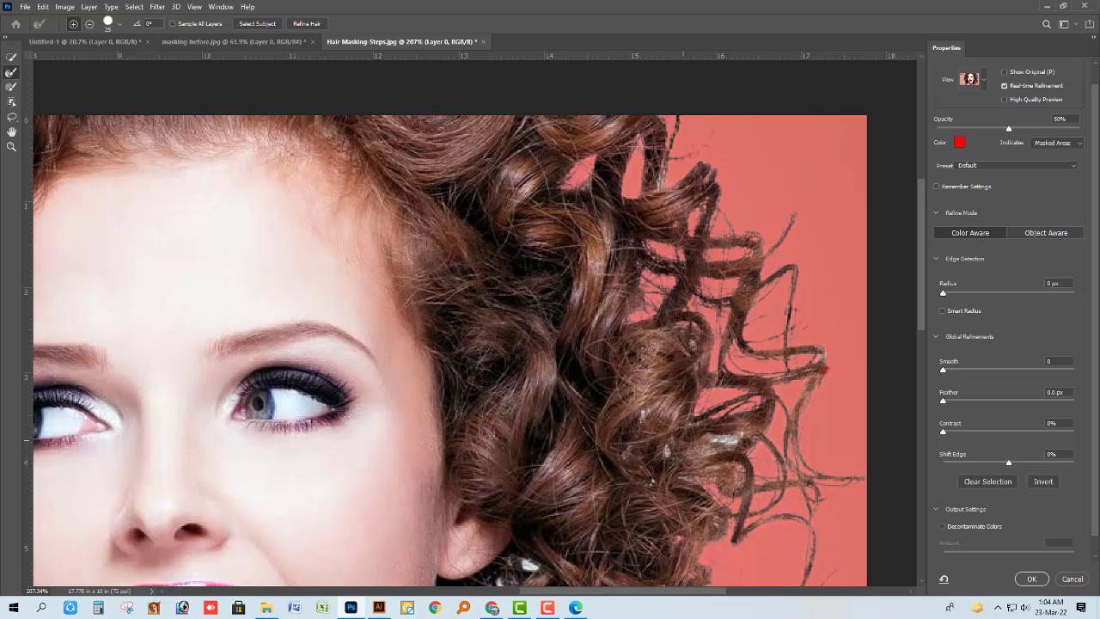
{"action": "scroll", "coordinate": [722, 423], "scroll_direction": "down", "scroll_amount": 5}
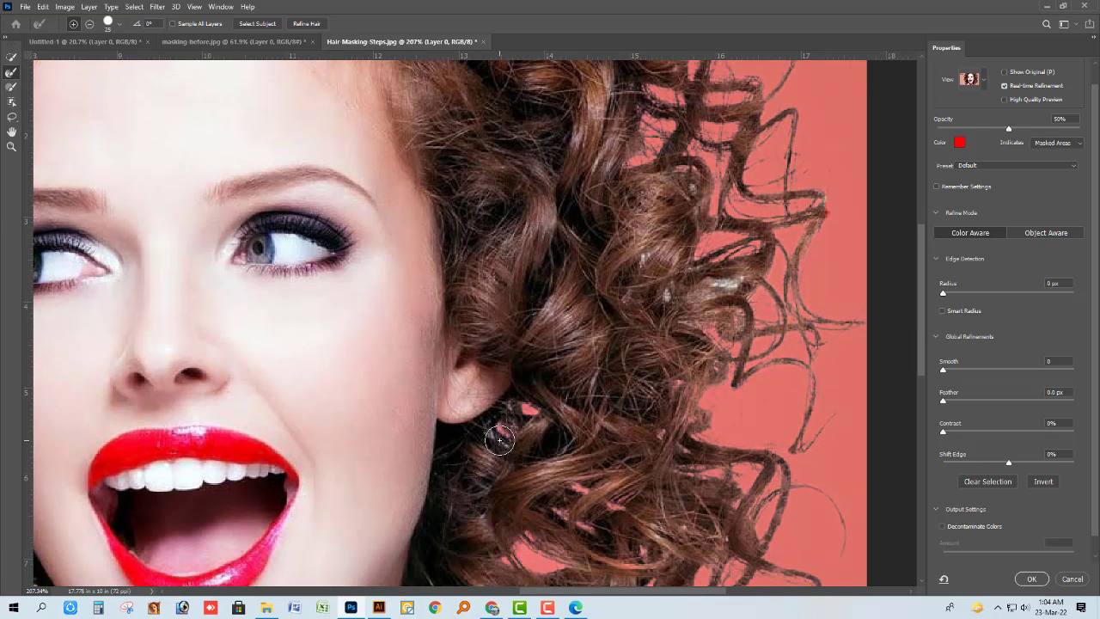
{"action": "key", "text": "ctrl+0"}
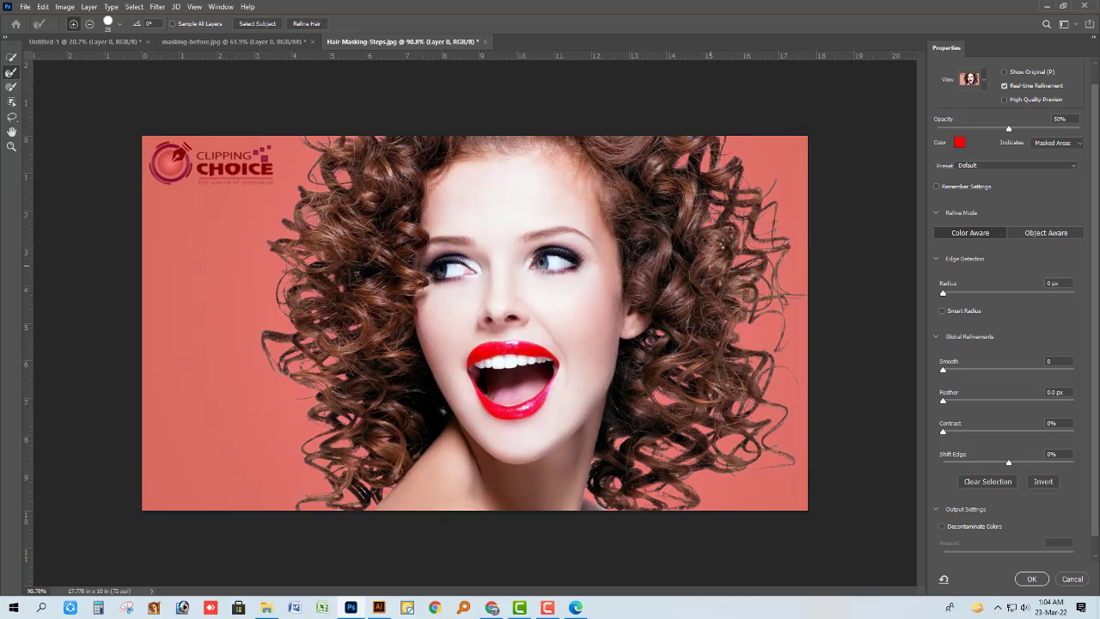
Set the edge detection radius to 3 px and the feather to 0.4 px for the hair selection.
{"action": "scroll", "coordinate": [722, 246], "scroll_direction": "down", "scroll_amount": 2}
{"action": "scroll", "coordinate": [665, 321], "scroll_direction": "up", "scroll_amount": 1}
{"action": "scroll", "coordinate": [665, 321], "scroll_direction": "down", "scroll_amount": 1}
{"action": "scroll", "coordinate": [665, 322], "scroll_direction": "up", "scroll_amount": 5}
{"action": "scroll", "coordinate": [665, 322], "scroll_direction": "down", "scroll_amount": 5}
{"action": "scroll", "coordinate": [665, 321], "scroll_direction": "up", "scroll_amount": 1}
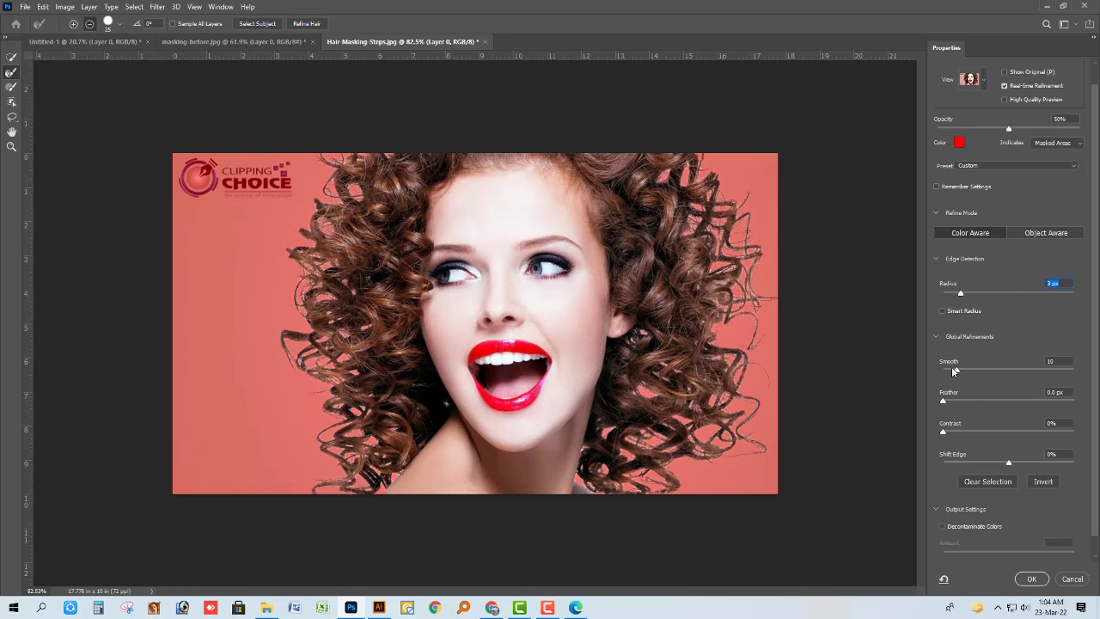
{"action": "left_click_drag", "start_coordinate": [950, 401], "coordinate": [945, 427]}
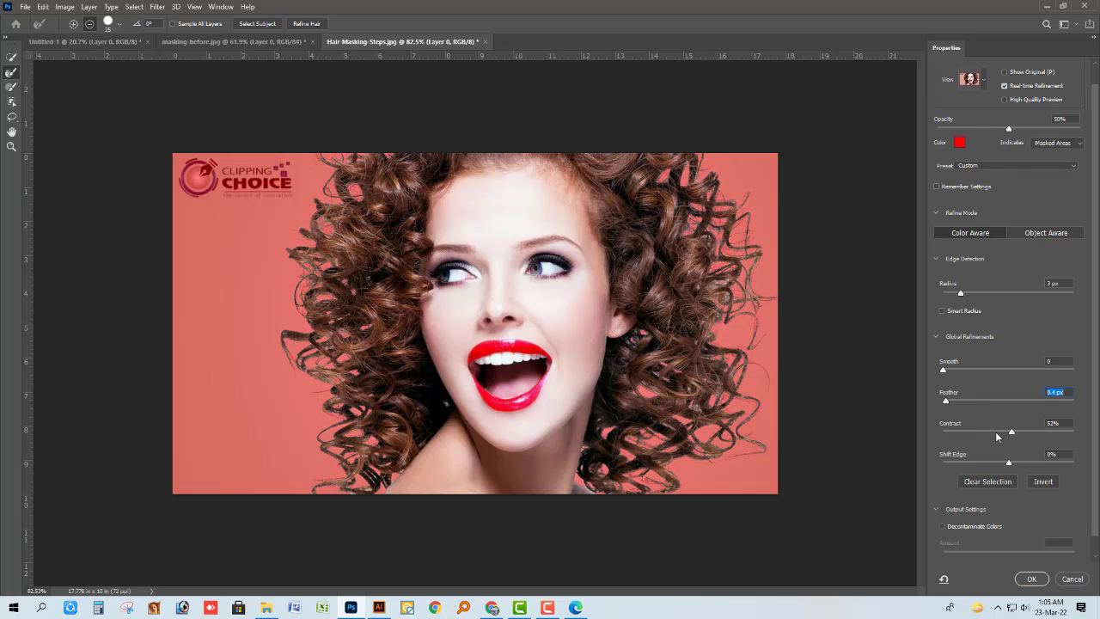
Set the refined selection's output to New Layer and apply the Select and Mask edits.
{"action": "scroll", "coordinate": [988, 481], "scroll_direction": "down", "scroll_amount": 1}
{"action": "left_click", "coordinate": [942, 490]}
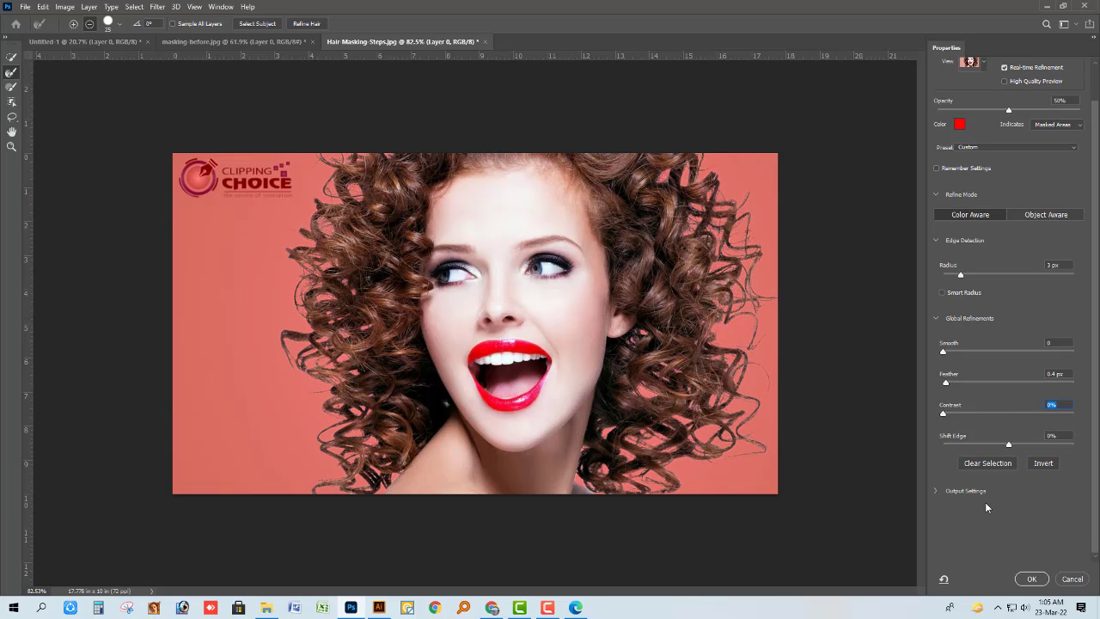
{"action": "left_click", "coordinate": [945, 490]}
{"action": "left_click", "coordinate": [1011, 550]}
{"action": "left_click", "coordinate": [1013, 562]}
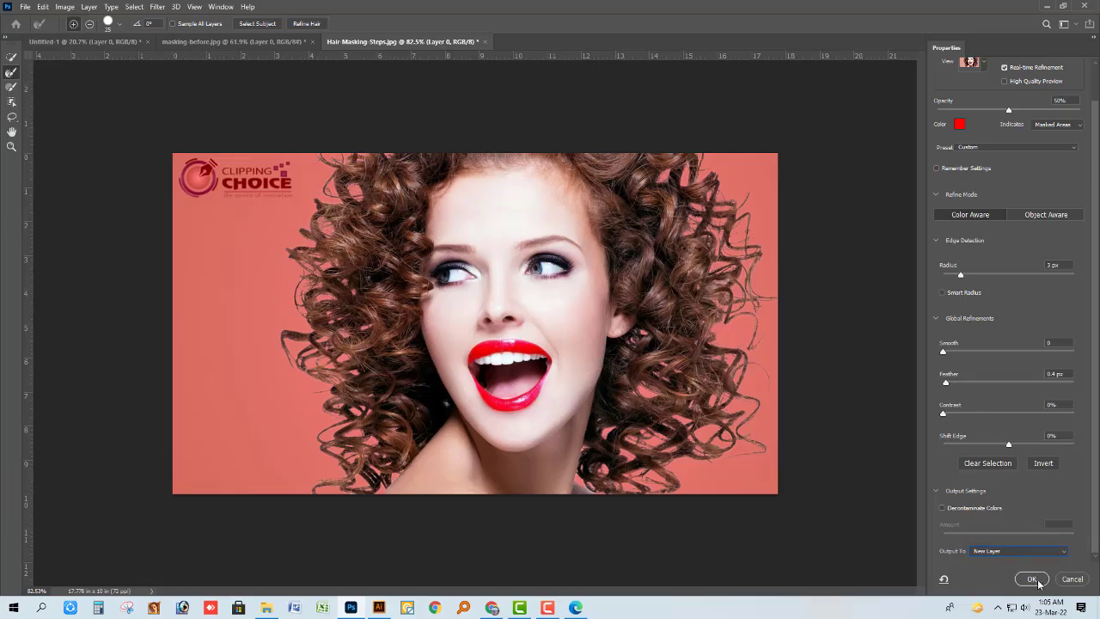
{"action": "left_click", "coordinate": [1031, 578]}
{"action": "scroll", "coordinate": [463, 414], "scroll_direction": "down", "scroll_amount": 1}
{"action": "scroll", "coordinate": [290, 366], "scroll_direction": "up", "scroll_amount": 5}
{"action": "scroll", "coordinate": [289, 366], "scroll_direction": "down", "scroll_amount": 6}
{"action": "scroll", "coordinate": [456, 380], "scroll_direction": "up", "scroll_amount": 3}
{"action": "scroll", "coordinate": [468, 380], "scroll_direction": "down", "scroll_amount": 3}
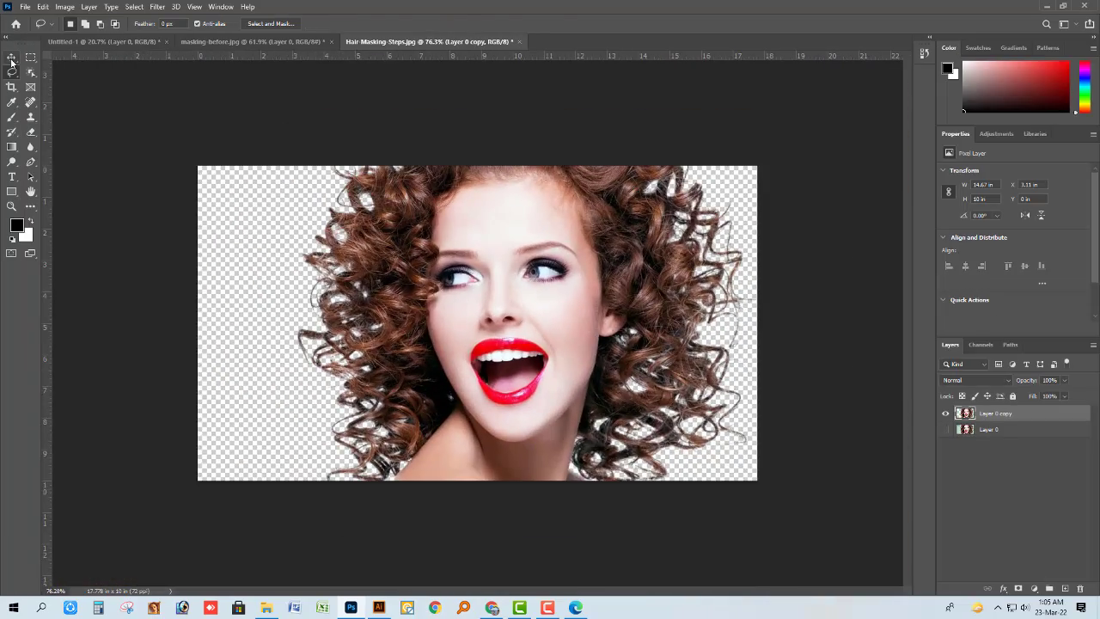
Extend the canvas to the right with the Crop tool, to a total width of about 35.9 in.
{"action": "key", "text": "v"}
{"action": "key", "text": "c"}
{"action": "scroll", "coordinate": [496, 378], "scroll_direction": "down", "scroll_amount": 2}
{"action": "left_click_drag", "start_coordinate": [710, 325], "coordinate": [904, 328]}
{"action": "key", "text": "Return"}
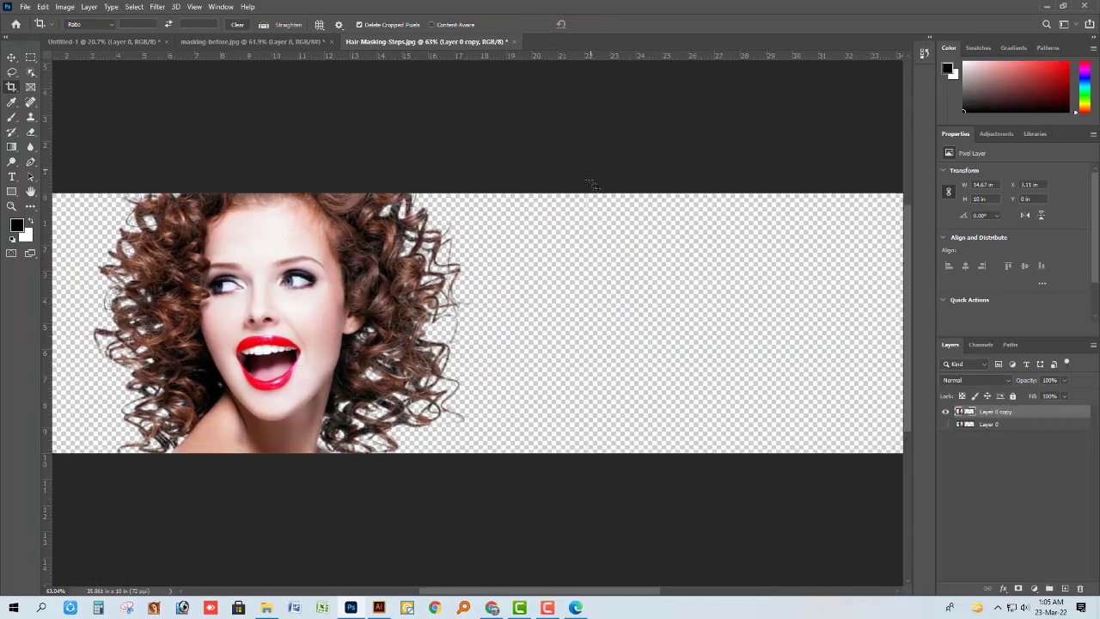
Move the cutout woman into the empty right half of the canvas and show the original Layer 0 beside her.
{"action": "scroll", "coordinate": [584, 189], "scroll_direction": "down", "scroll_amount": 2}
{"action": "key", "text": "v"}
{"action": "left_click_drag", "start_coordinate": [339, 315], "coordinate": [715, 315]}
{"action": "left_click", "coordinate": [946, 424]}
{"action": "scroll", "coordinate": [502, 341], "scroll_direction": "down", "scroll_amount": 3}
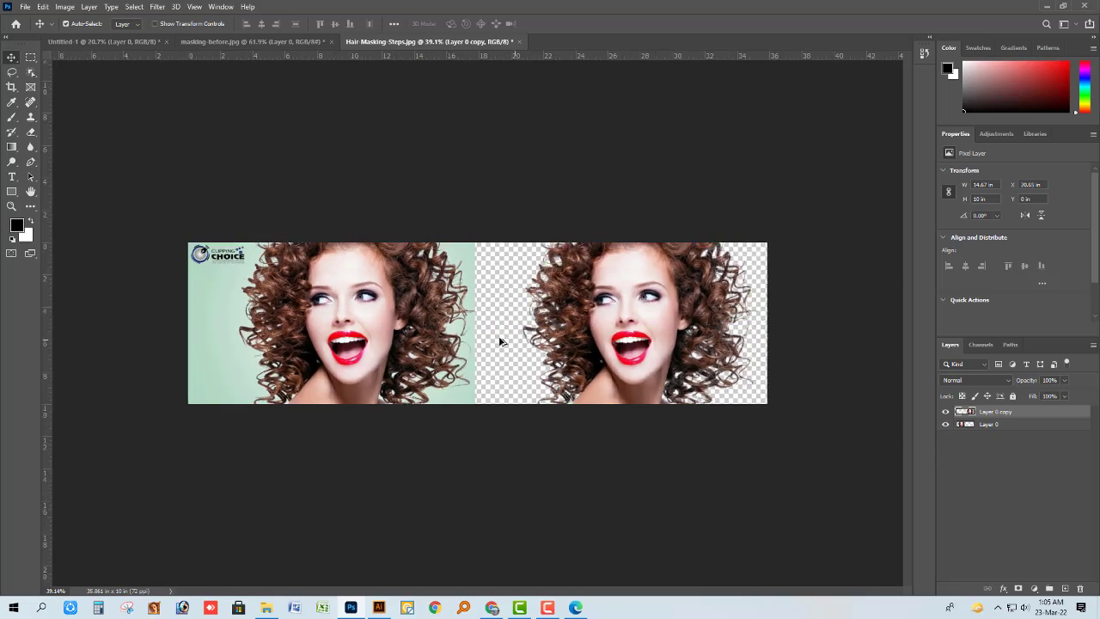
{"action": "scroll", "coordinate": [503, 341], "scroll_direction": "up", "scroll_amount": 2}
{"action": "left_click_drag", "start_coordinate": [674, 363], "coordinate": [665, 361]}
Adjust the crop frame at the canvas's upper-right corner to enclose both images, and apply the crop.
{"action": "key", "text": "c"}
{"action": "left_click_drag", "start_coordinate": [825, 227], "coordinate": [826, 226]}
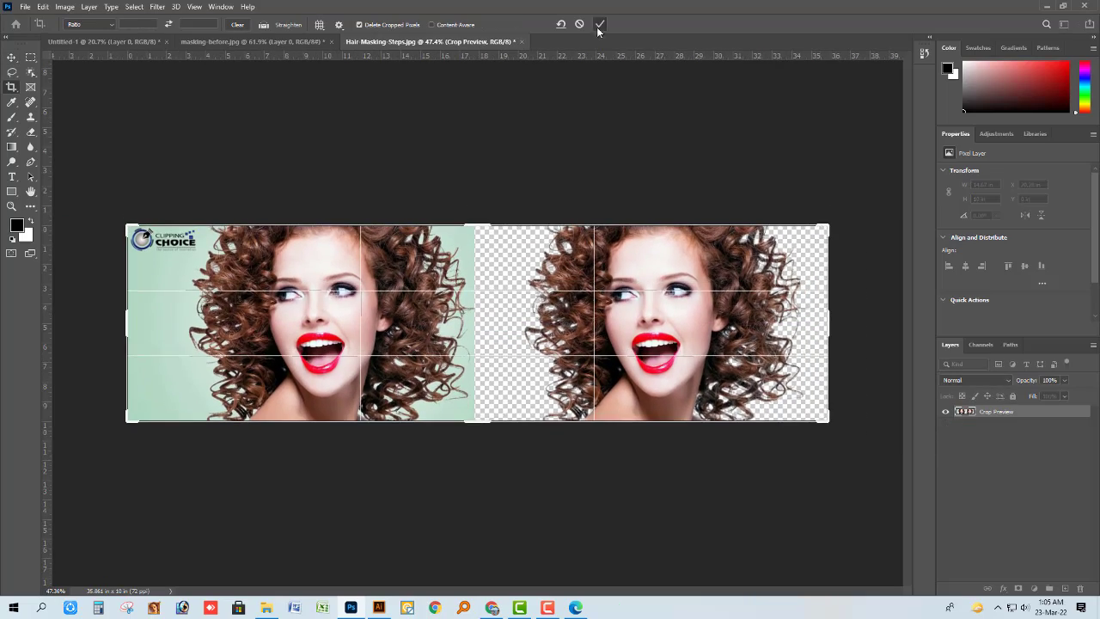
{"action": "left_click", "coordinate": [599, 25]}
{"action": "key", "text": "v"}
{"action": "scroll", "coordinate": [395, 267], "scroll_direction": "up", "scroll_amount": 4}
{"action": "scroll", "coordinate": [395, 267], "scroll_direction": "down", "scroll_amount": 3}
{"action": "scroll", "coordinate": [753, 323], "scroll_direction": "up", "scroll_amount": 7}
{"action": "scroll", "coordinate": [753, 323], "scroll_direction": "down", "scroll_amount": 8}
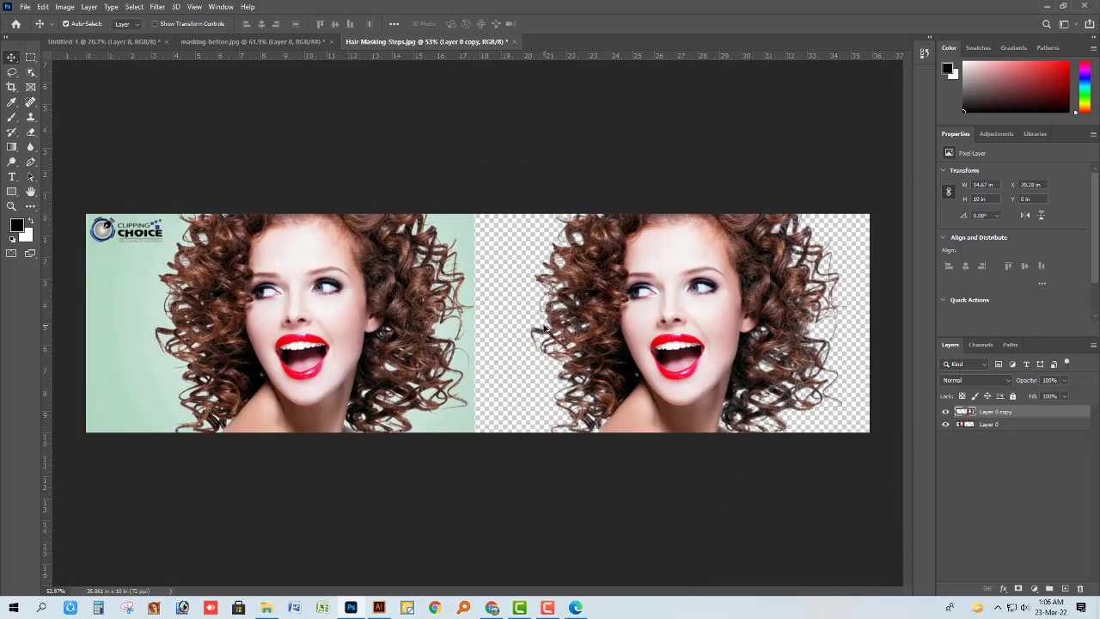